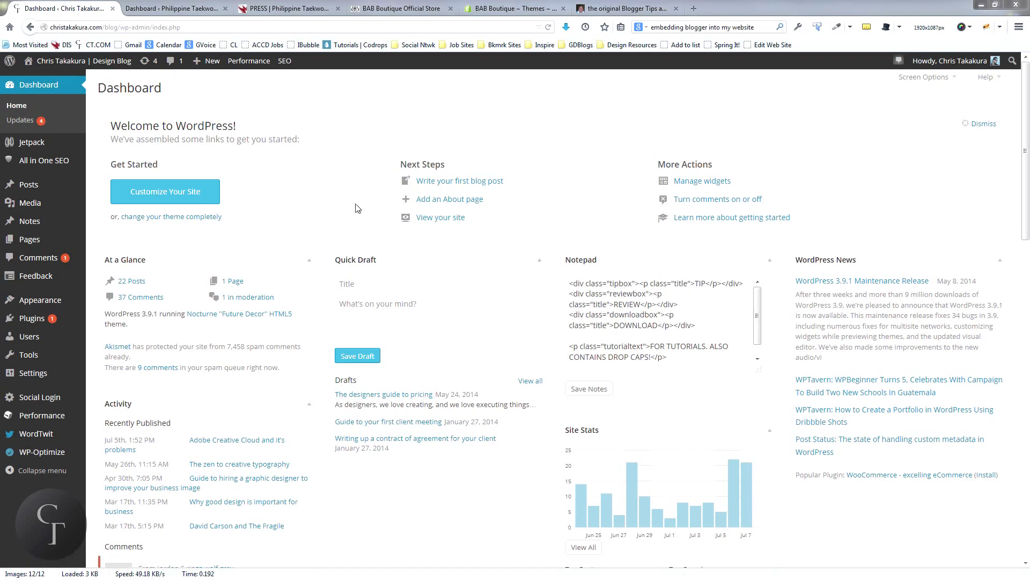
Open the All in One SEO general settings and look over the General, Home Page, Keyword and Title Settings sections
mouse_move(21, 164)
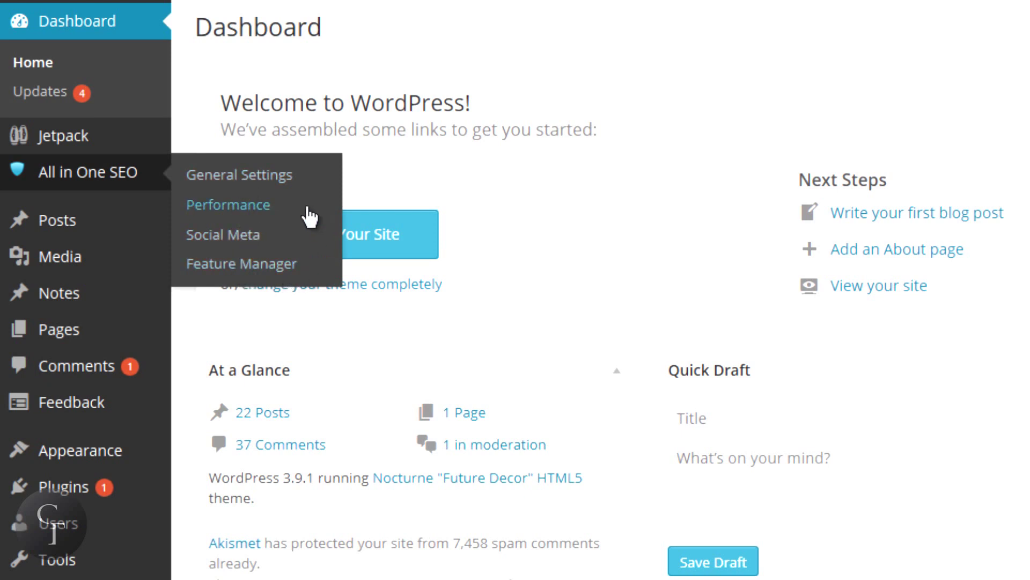
left_click(243, 178)
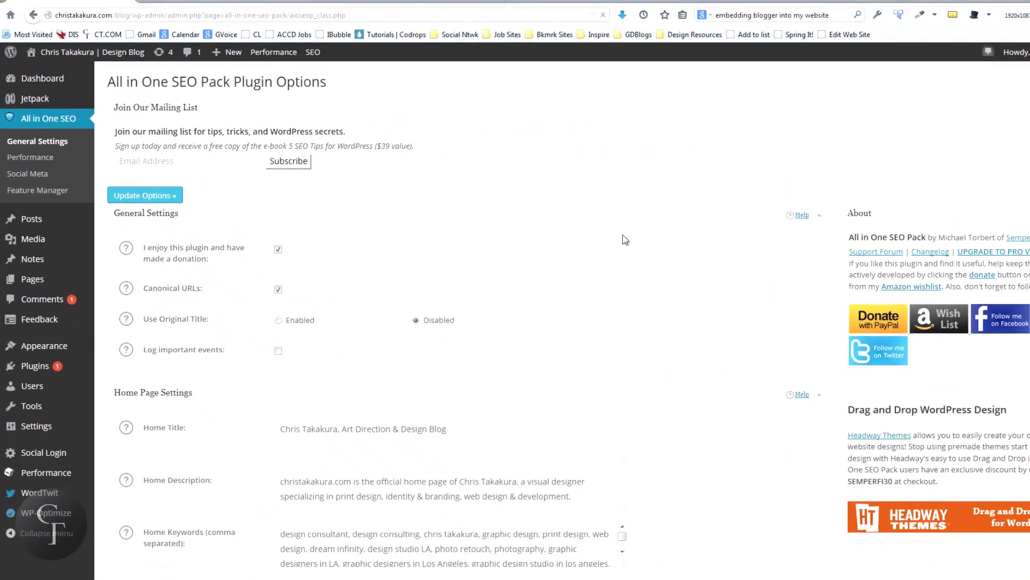
scroll(558, 230, "down", 3)
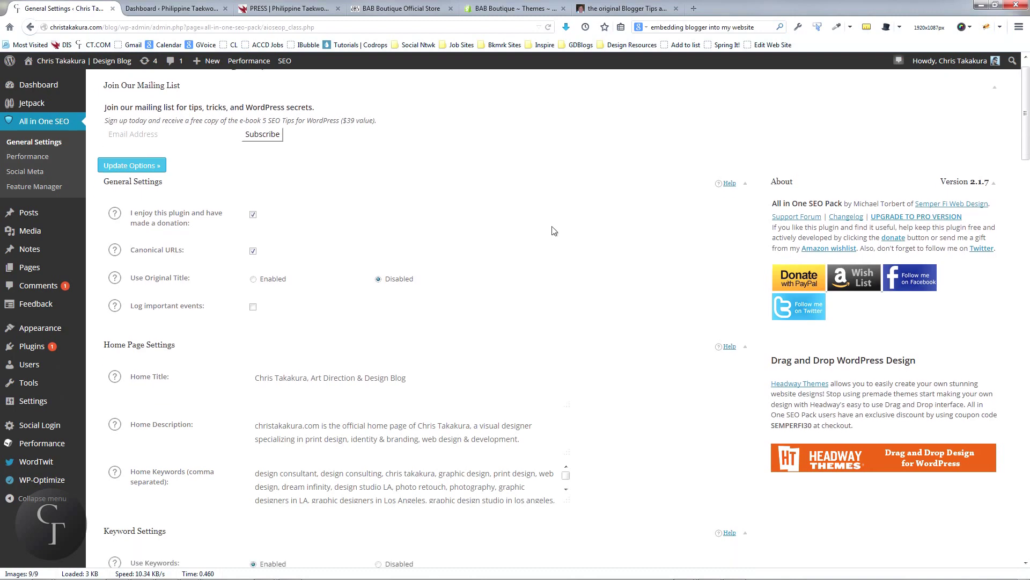
scroll(555, 231, "up", 2)
scroll(554, 231, "up", 1)
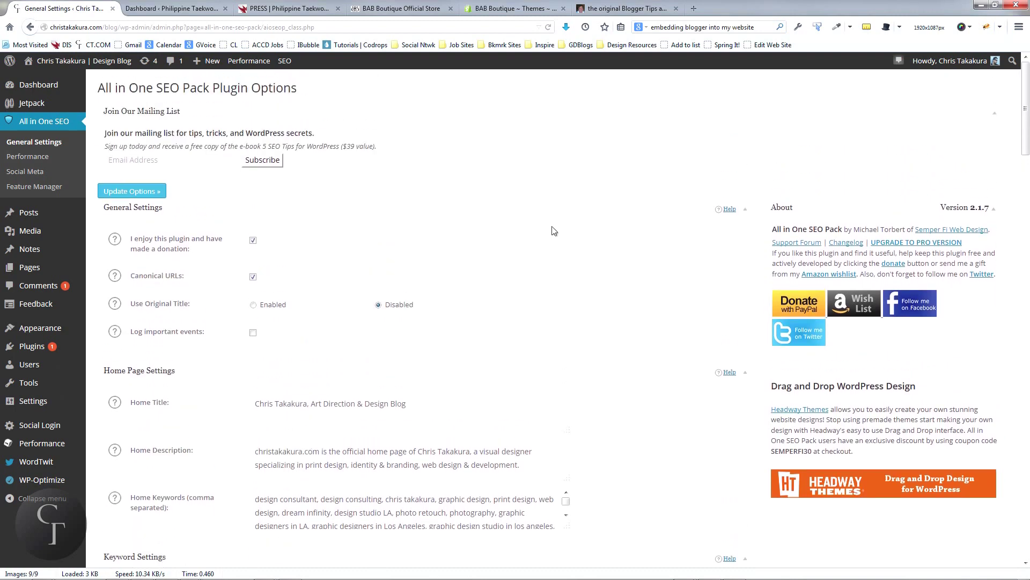
scroll(553, 231, "down", 5)
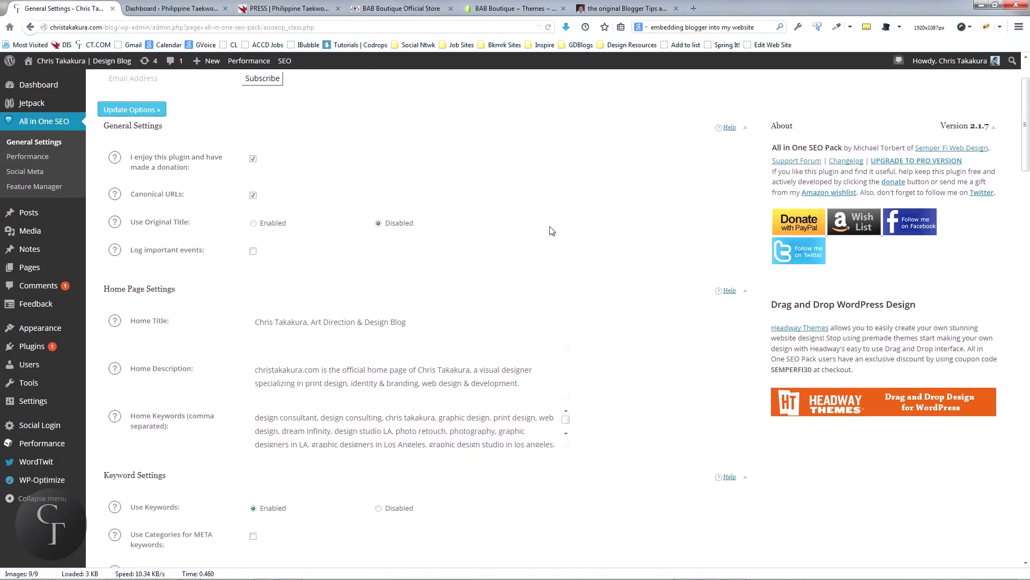
scroll(551, 230, "up", 2)
scroll(397, 241, "down", 10)
scroll(396, 240, "up", 3)
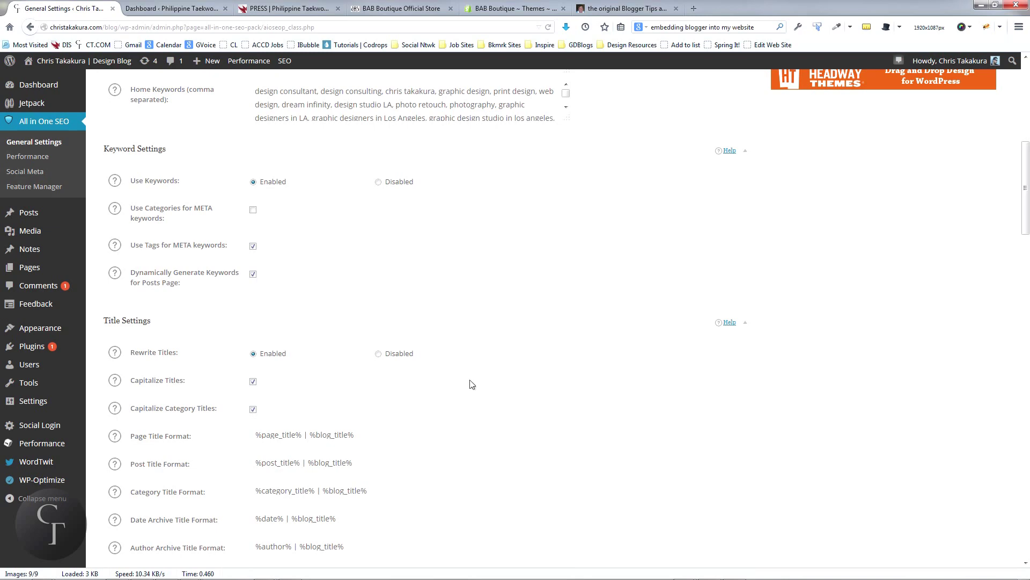
scroll(472, 384, "up", 5)
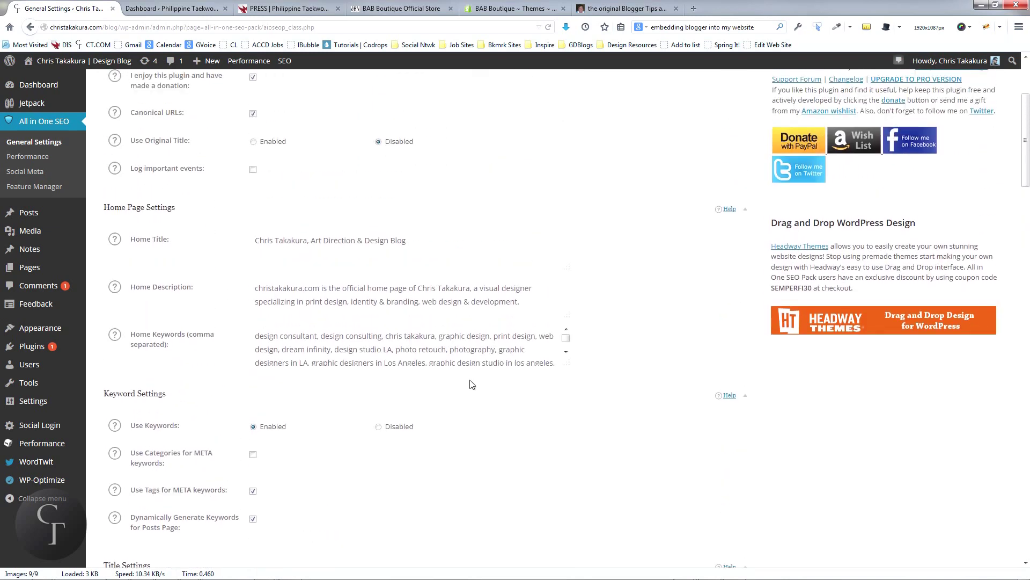
Examine the Home Title text in the Home Page Settings by highlighting the whole title
left_click(428, 240)
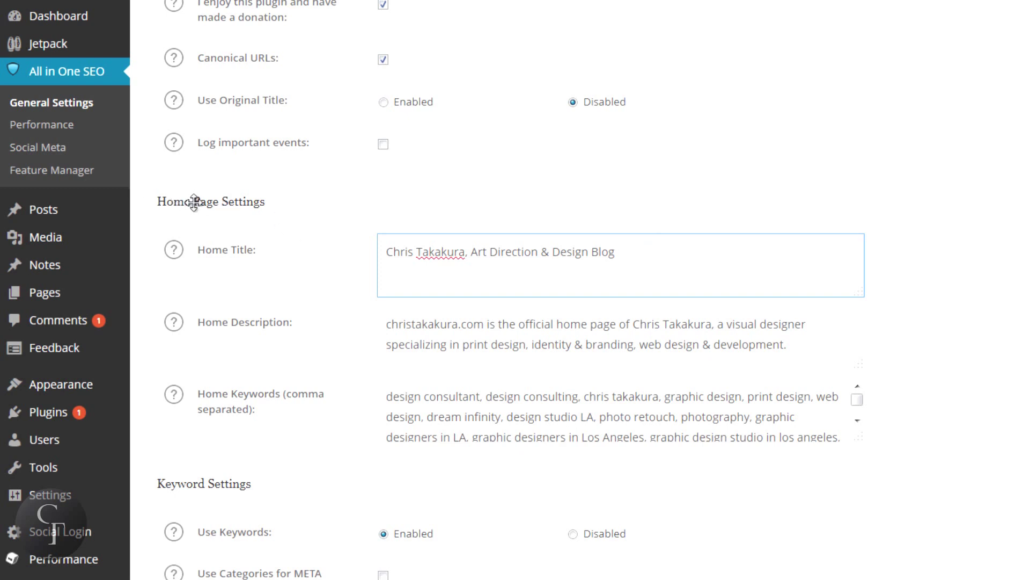
left_click_drag(623, 250, 341, 245)
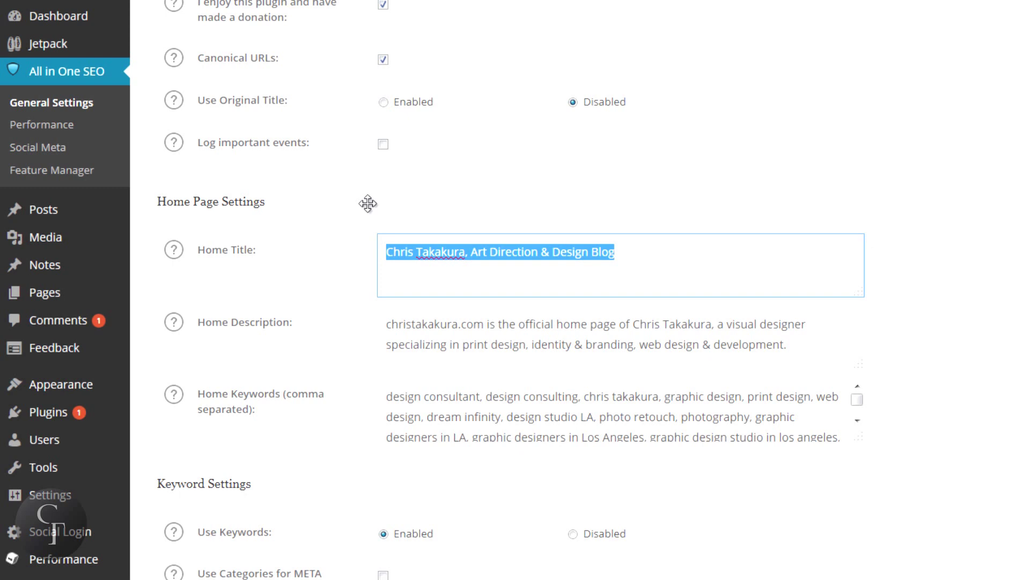
left_click(660, 245)
left_click_drag(617, 250, 379, 253)
left_click(659, 256)
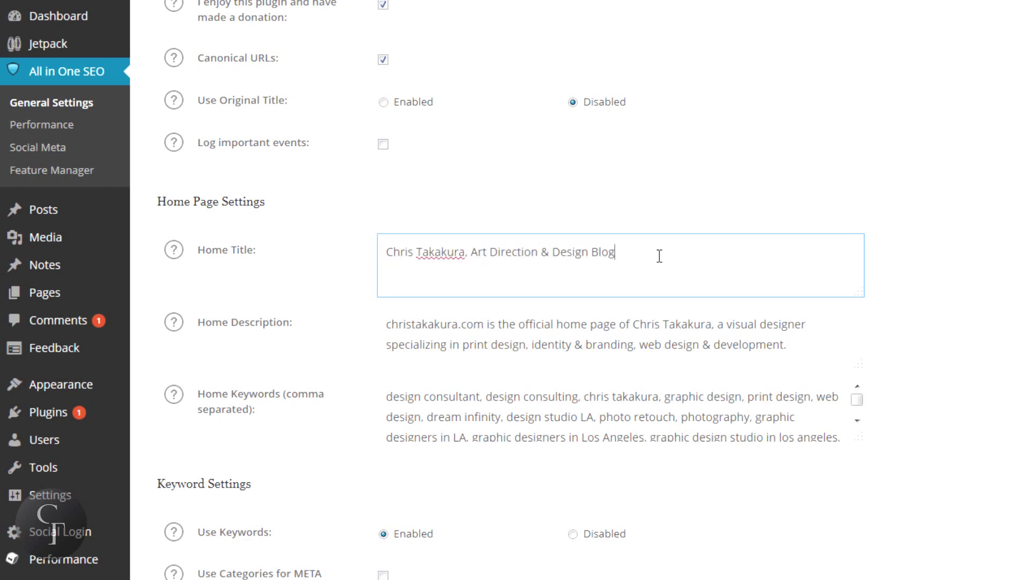
left_click_drag(638, 253, 369, 249)
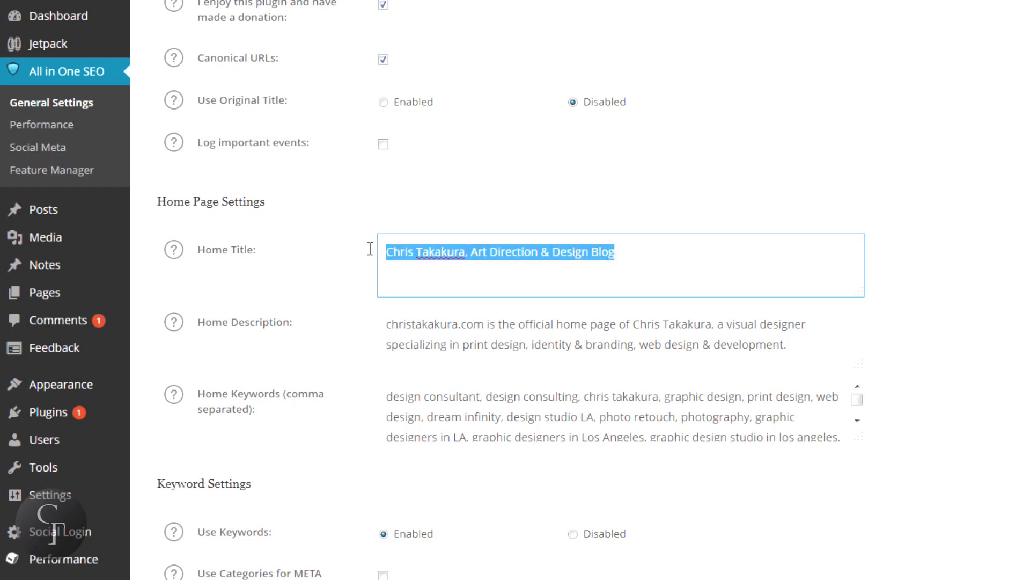
left_click(642, 252)
left_click_drag(651, 252, 377, 251)
left_click(642, 246)
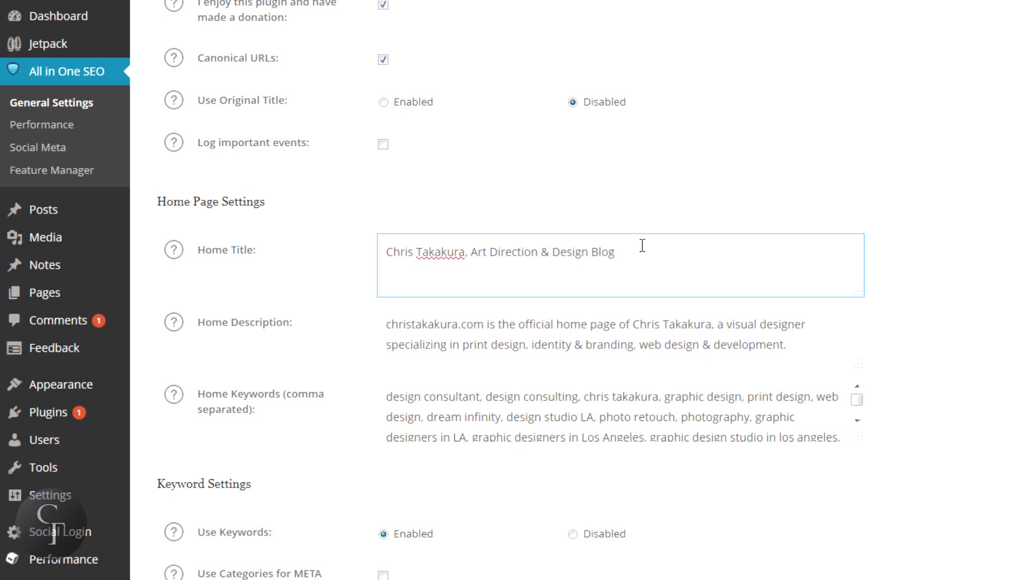
left_click_drag(625, 244, 360, 248)
left_click(704, 256)
Examine the Home Description text in the Home Page Settings and show the help note for that setting
left_click(813, 349)
left_click_drag(812, 347, 385, 326)
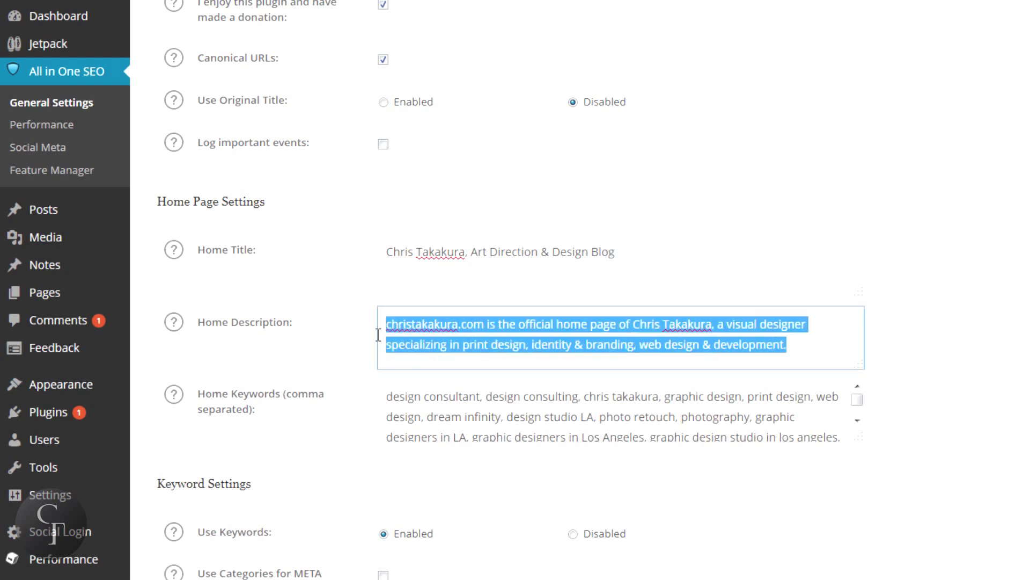
left_click(384, 324)
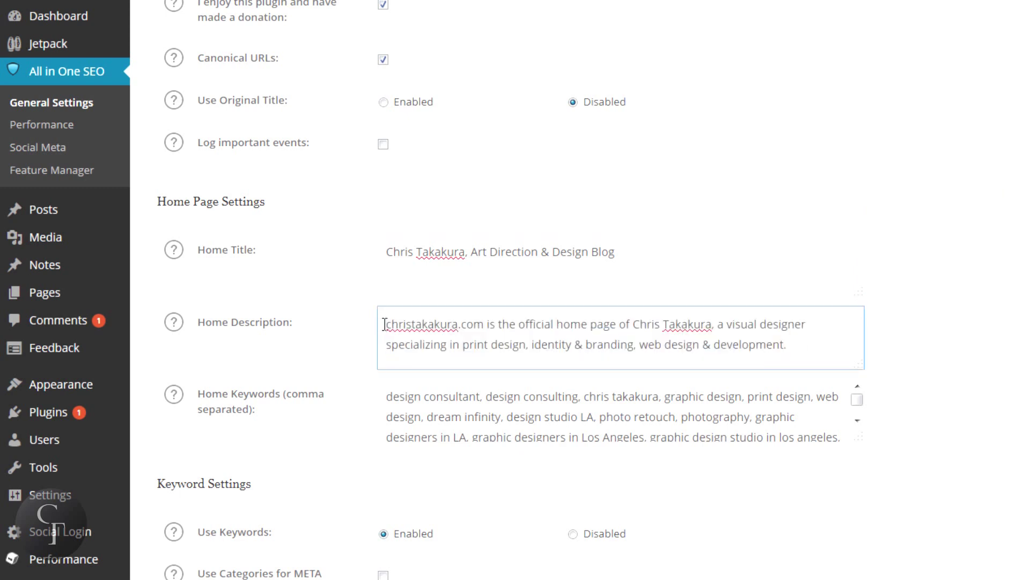
left_click(176, 330)
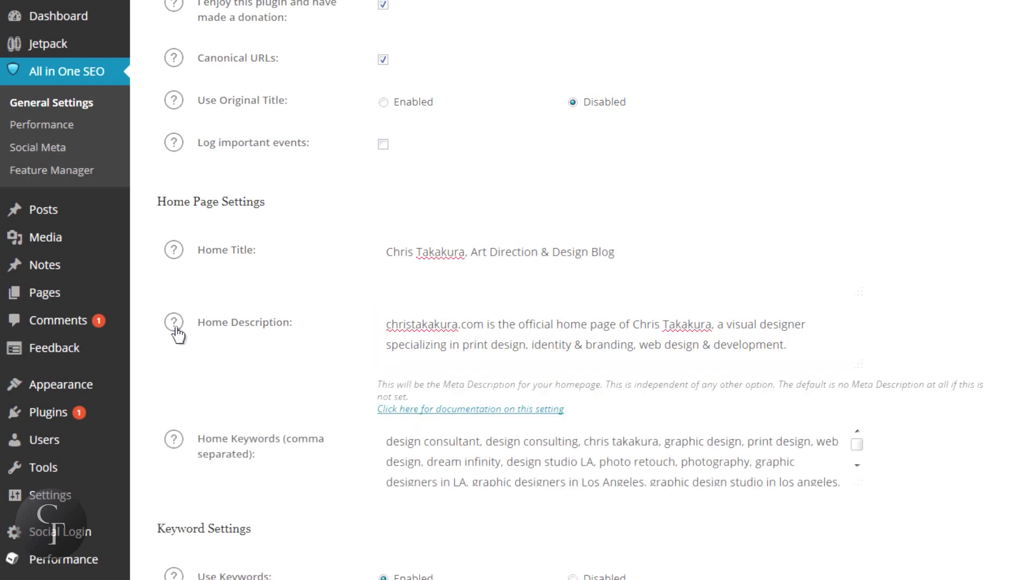
left_click(448, 331)
left_click(796, 348)
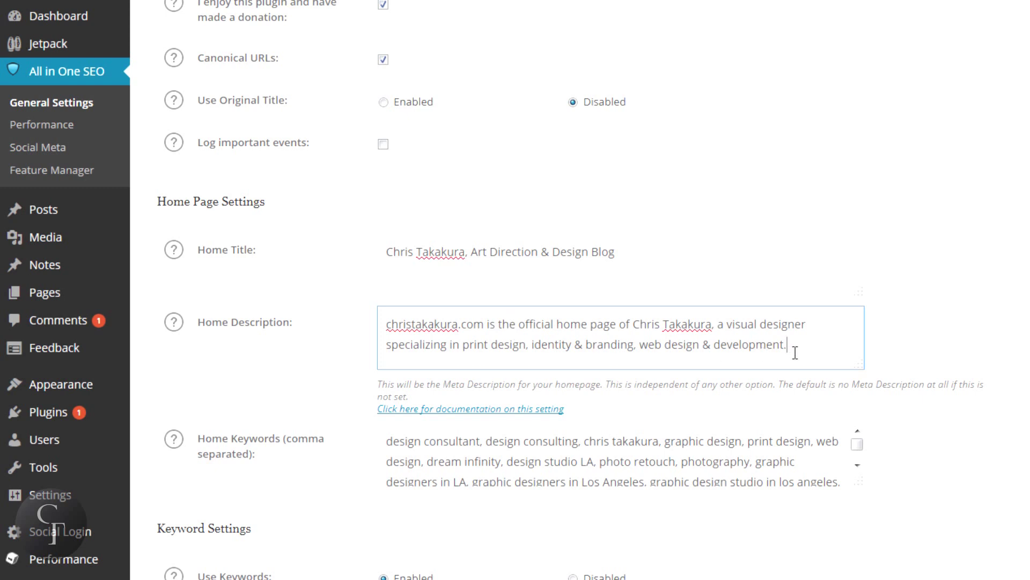
left_click_drag(804, 350, 386, 324)
left_click(386, 327)
left_click(835, 353)
left_click(387, 325)
left_click(810, 345)
Enlarge the Home Keywords box and read through its comma-separated keyword list, including the site-owner, design and location terms
left_click_drag(860, 483, 862, 543)
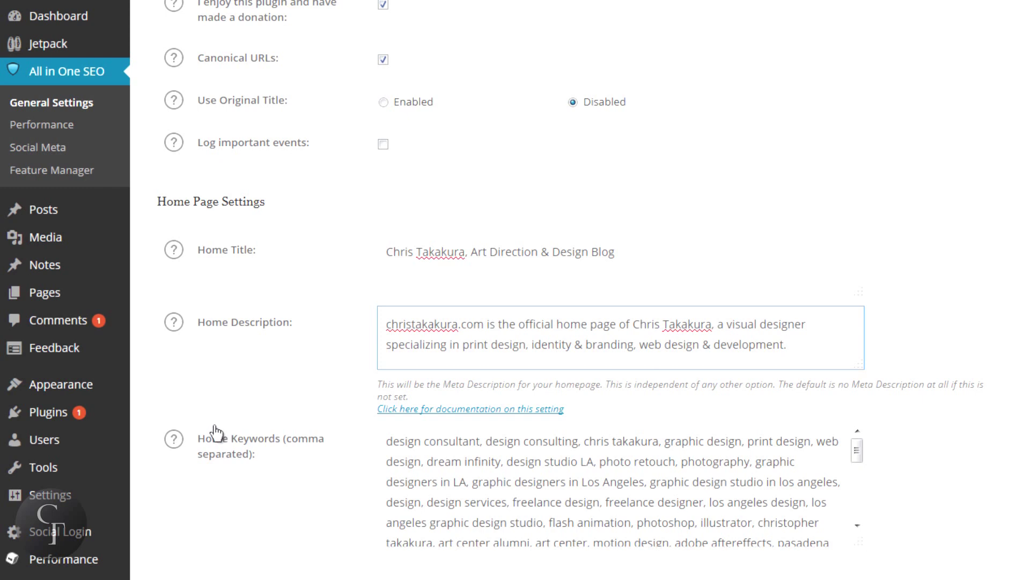
left_click(391, 444)
left_click_drag(386, 435, 692, 481)
left_click(694, 481)
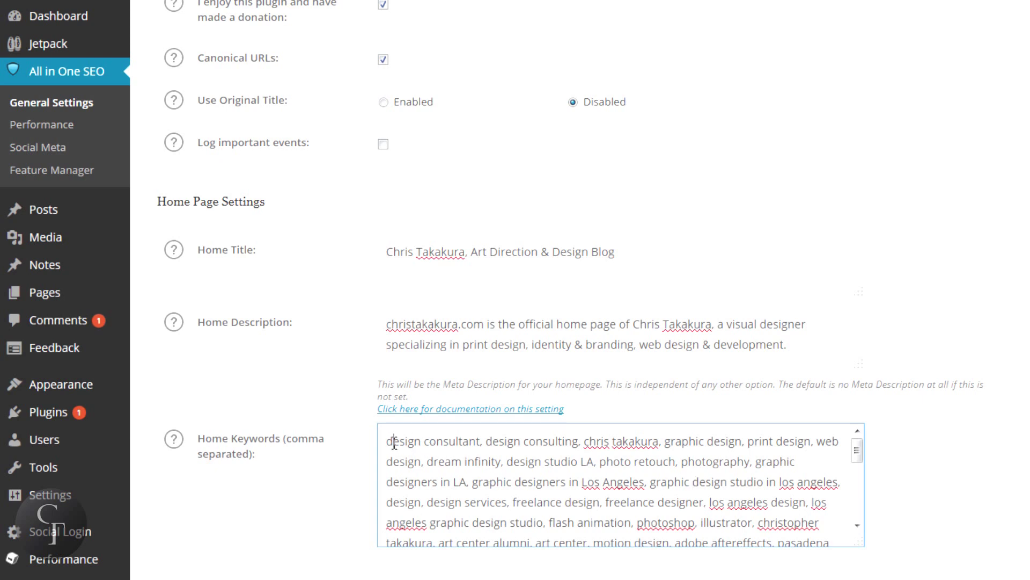
left_click_drag(628, 440, 641, 441)
left_click_drag(681, 473, 698, 482)
mouse_move(856, 454)
left_mouse_down()
mouse_move(858, 517)
mouse_move(855, 451)
left_mouse_up()
left_click(524, 454)
scroll(525, 455, "down", 2)
scroll(532, 454, "down", 2)
scroll(553, 479, "up", 5)
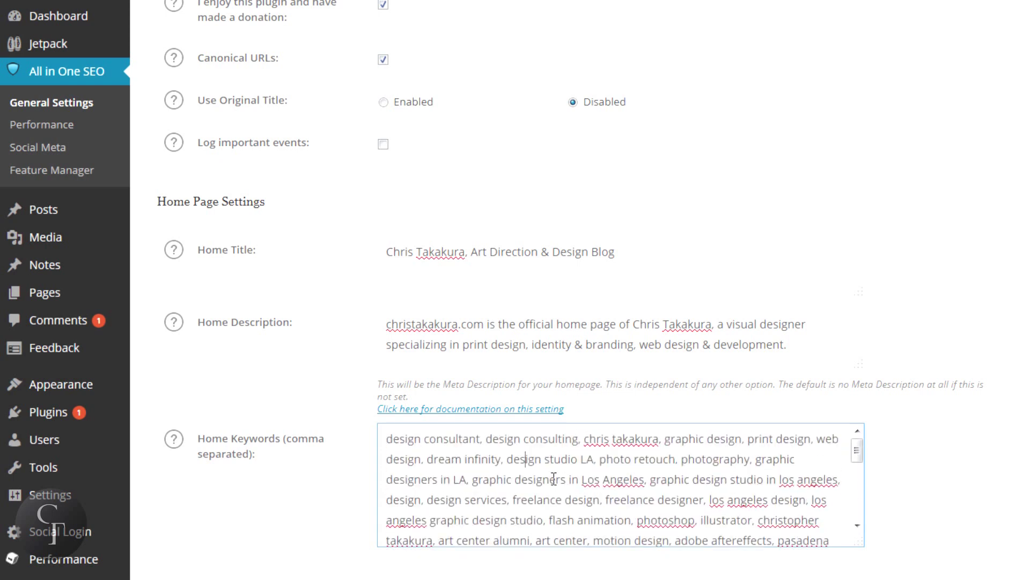
scroll(1002, 403, "up", 5)
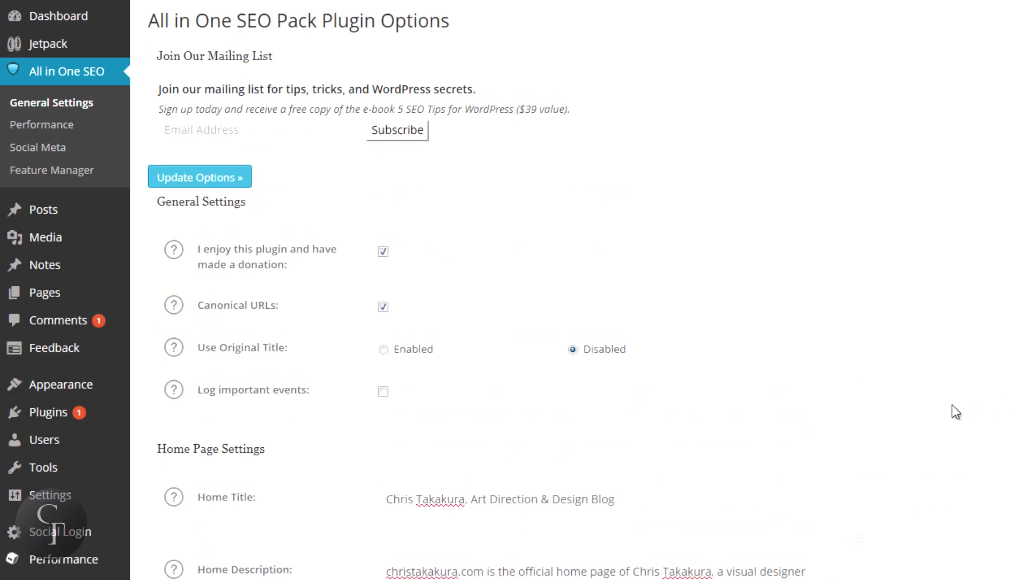
scroll(952, 405, "down", 5)
scroll(955, 410, "up", 5)
Look through the list of all blog posts and open "Adobe Creative Cloud and it's problems" for editing
mouse_move(22, 210)
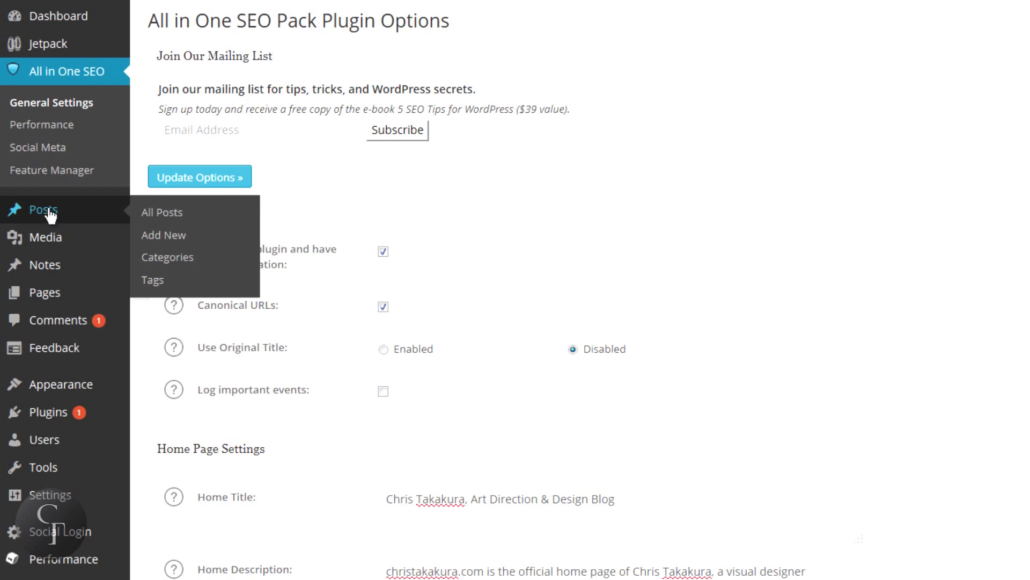
left_click(50, 215)
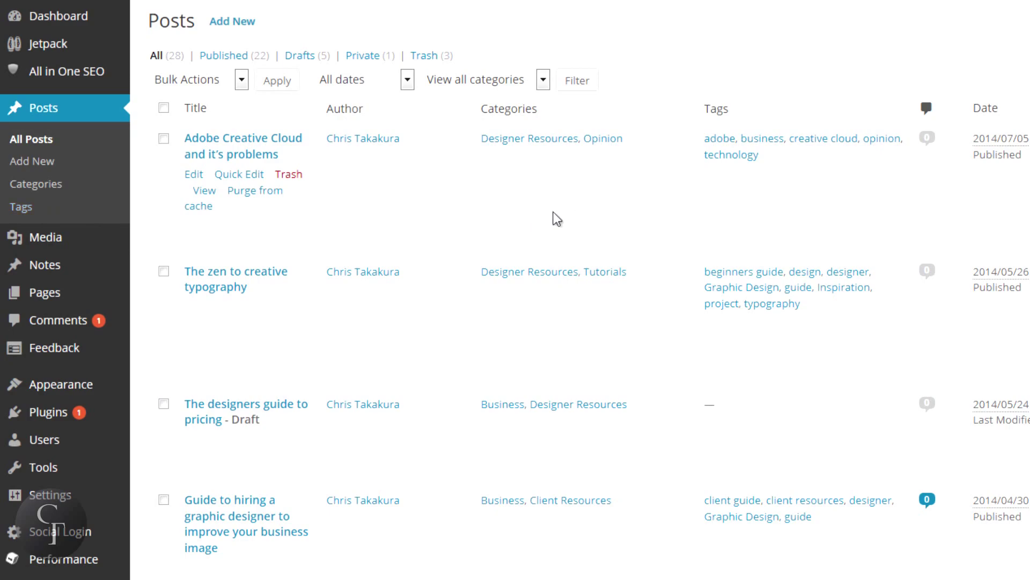
scroll(557, 219, "down", 15)
scroll(557, 219, "down", 8)
scroll(556, 219, "up", 20)
mouse_move(546, 203)
left_click(193, 175)
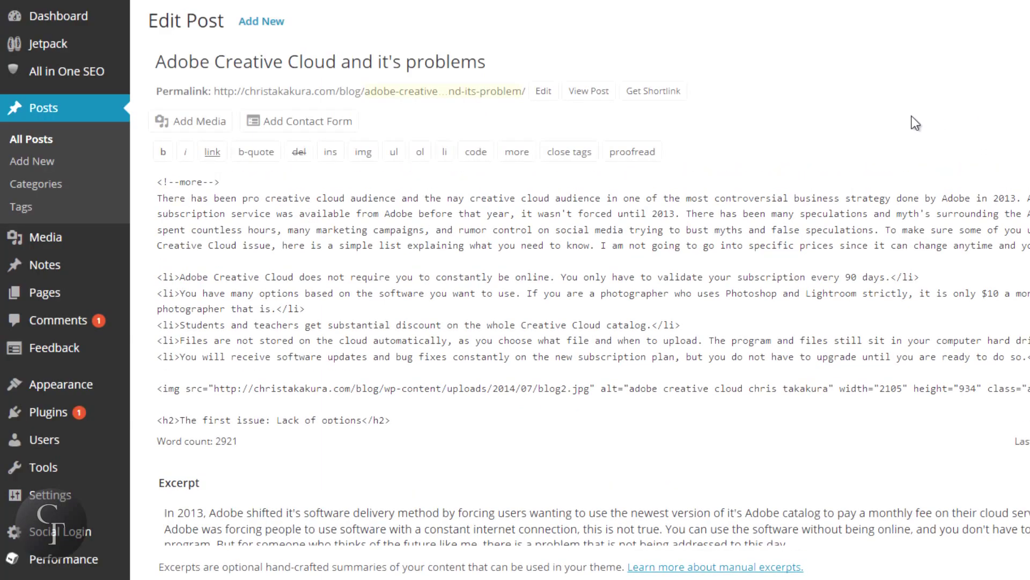
Look through the post's edit page down to the All in One SEO Pack main settings, including the preview snippet, title, description and keywords
scroll(913, 116, "down", 10)
scroll(910, 114, "down", 1)
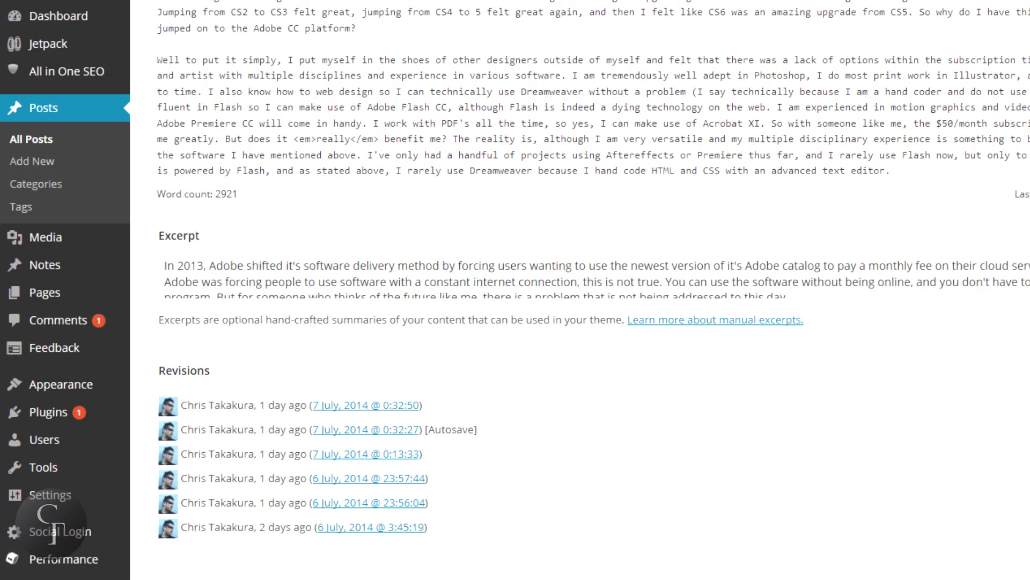
scroll(590, 290, "up", 5)
scroll(590, 290, "down", 6)
scroll(977, 142, "down", 1)
left_click(977, 143)
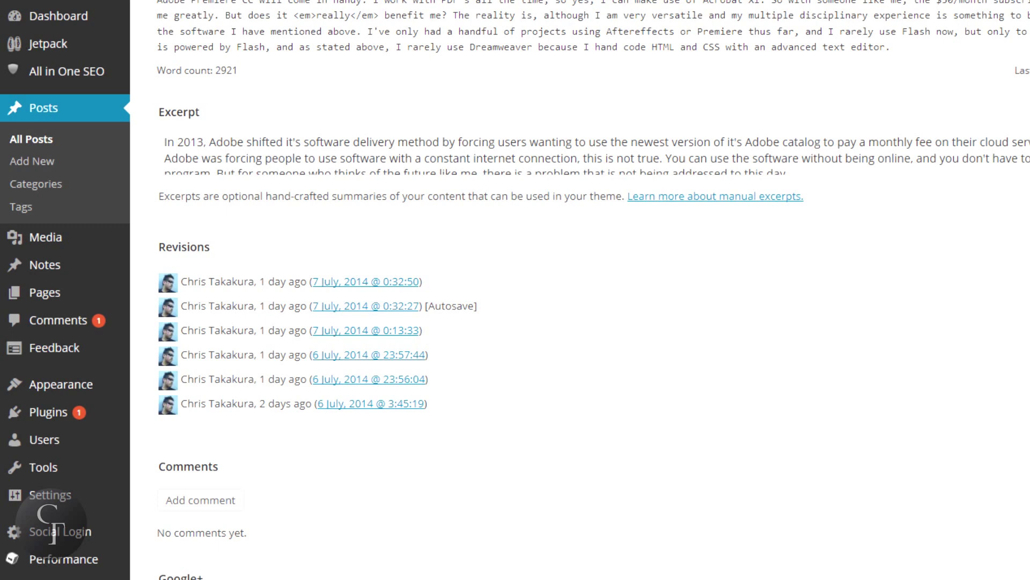
scroll(157, 67, "down", 5)
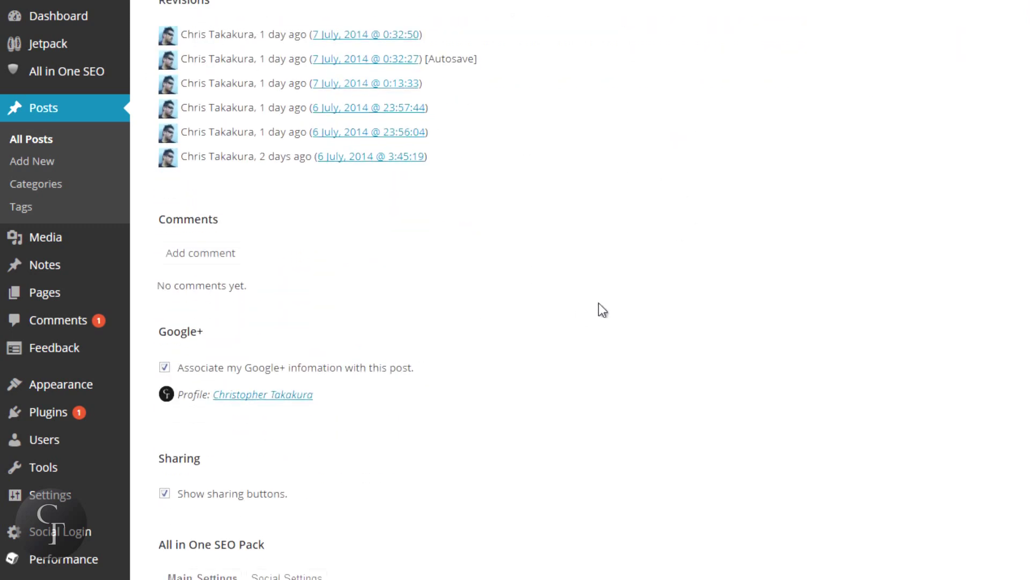
scroll(601, 303, "down", 3)
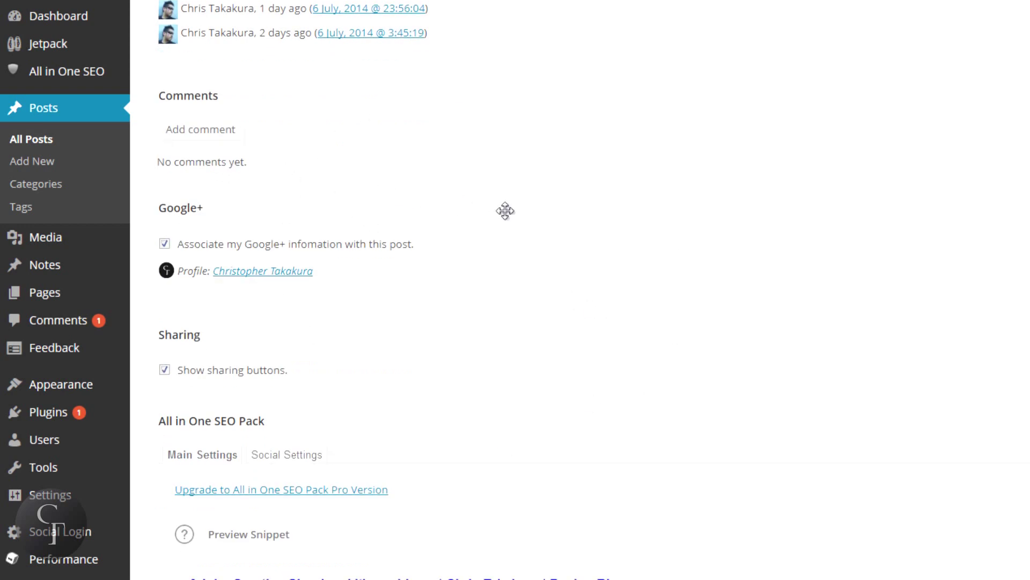
scroll(505, 211, "down", 3)
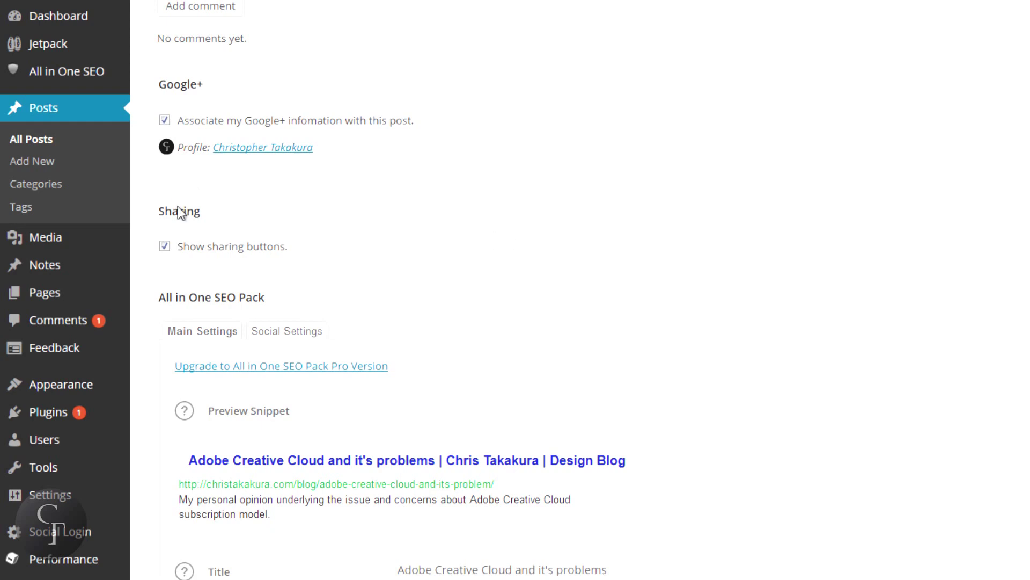
scroll(547, 203, "down", 6)
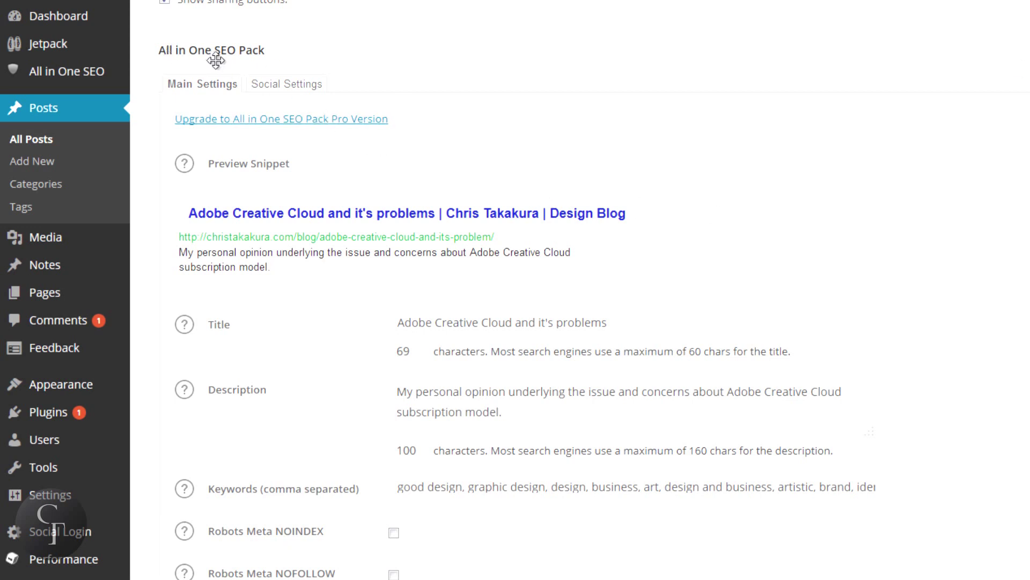
scroll(982, 229, "down", 1)
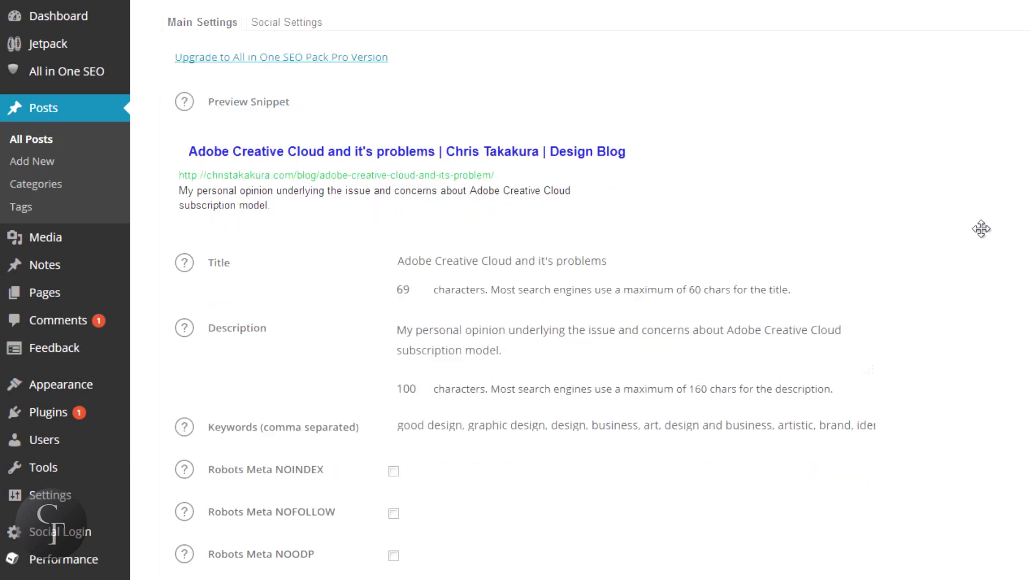
scroll(981, 228, "down", 1)
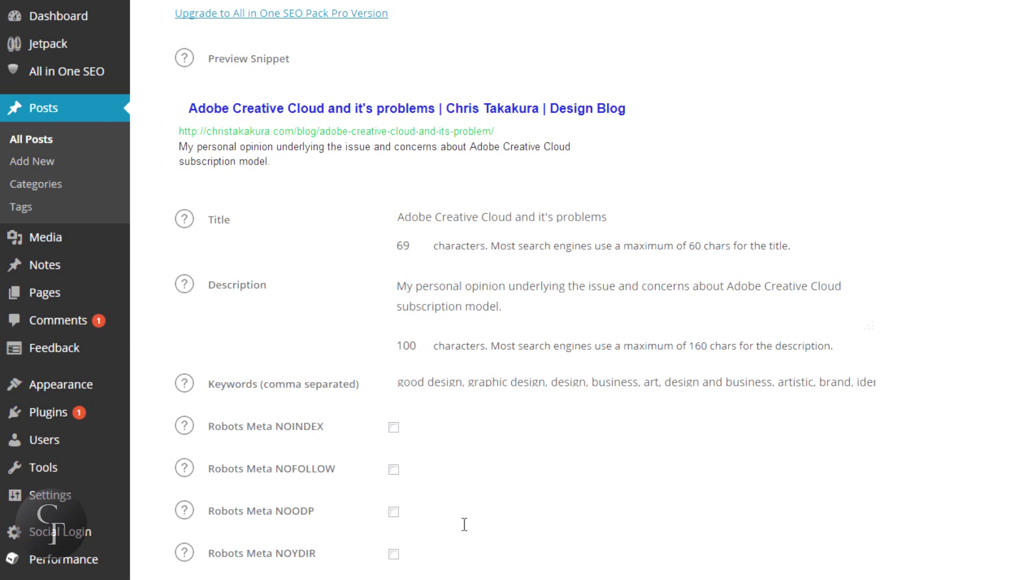
Examine the post's SEO Title entry in the All in One SEO Pack settings by highlighting its full text
left_click(661, 218)
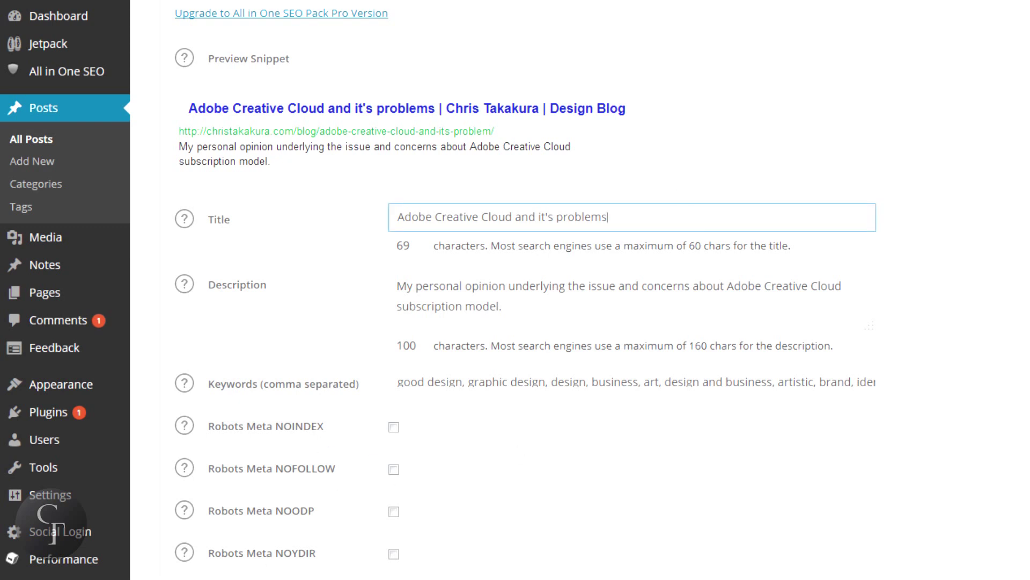
triple_click(635, 219)
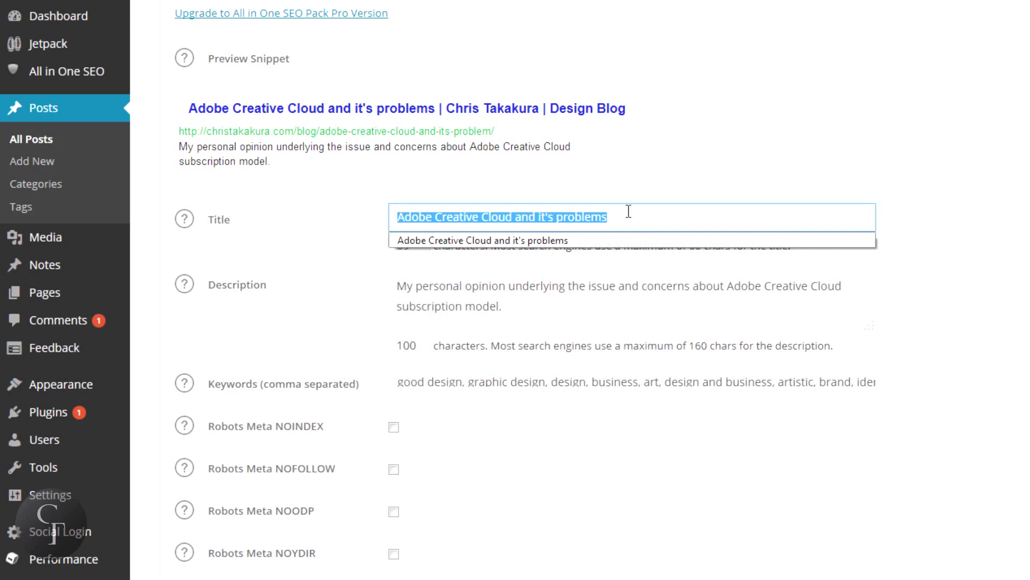
left_click(652, 215)
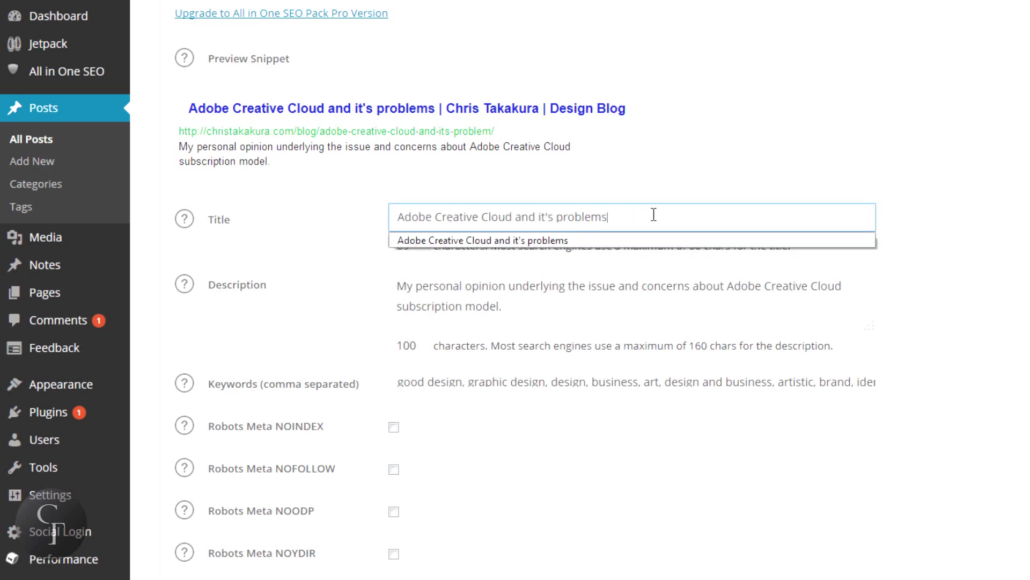
left_click(654, 215)
triple_click(510, 218)
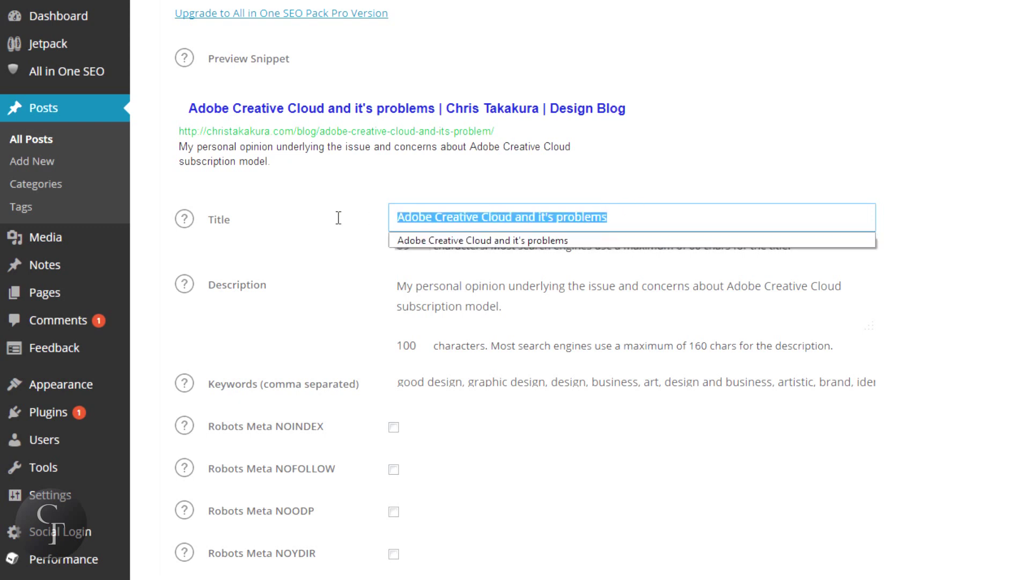
Check the SEO title's character count against the 60-character limit and shorten the title to "Adobe Creative Cloud"
left_click(935, 314)
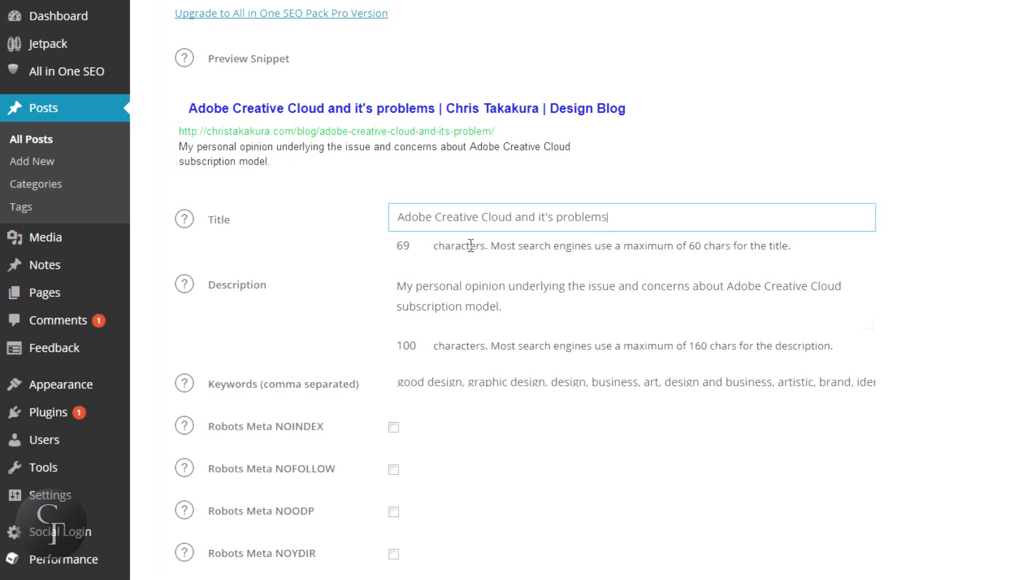
left_click_drag(419, 246, 357, 248)
left_click(426, 248)
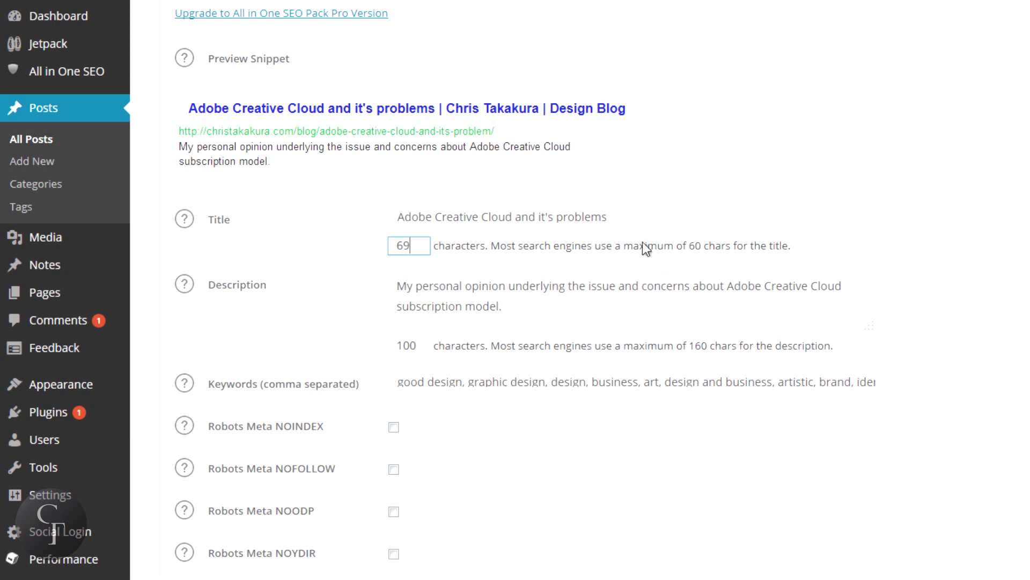
left_click(619, 214)
left_click_drag(618, 215, 512, 217)
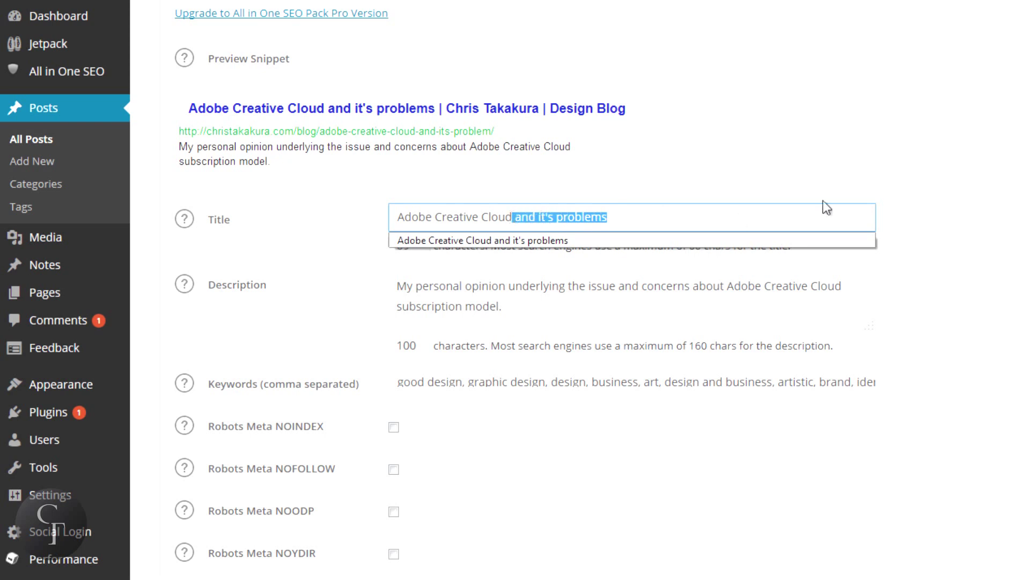
key("BackSpace")
left_click(924, 164)
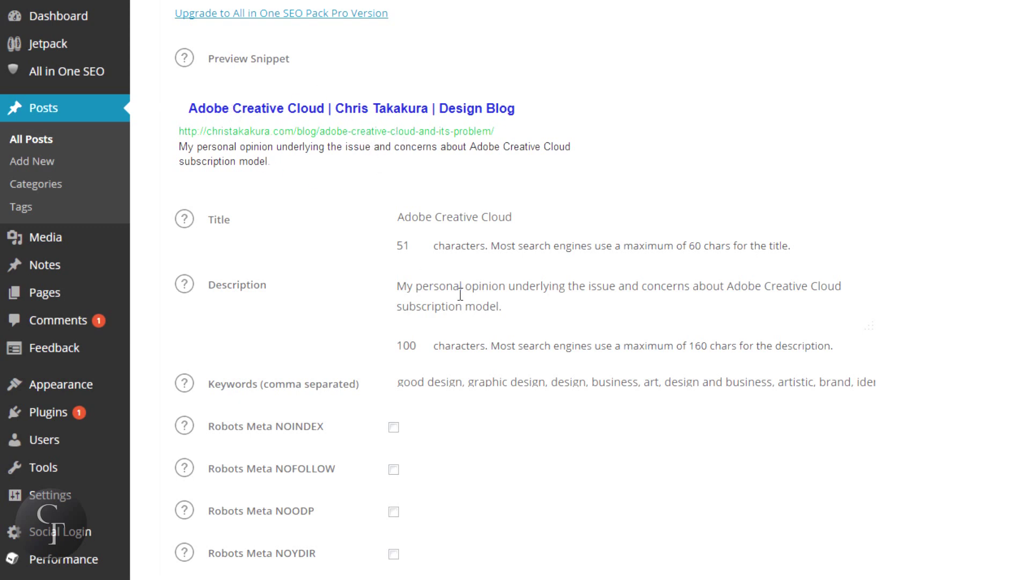
Examine the post's SEO Description and comma-separated Keywords entries by highlighting parts of their text
left_click(542, 301)
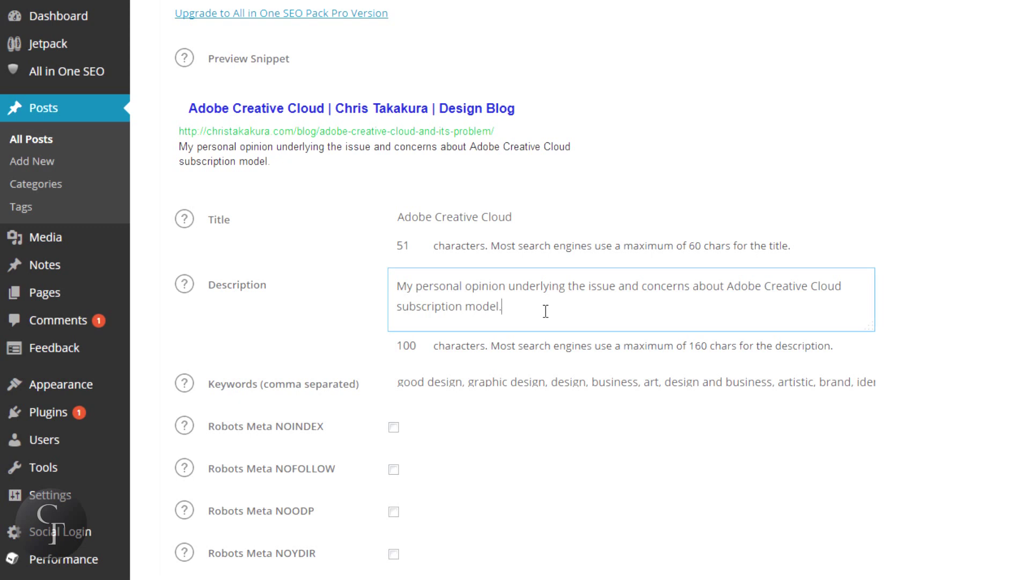
key("ctrl+a")
left_click(400, 286)
left_click(681, 382)
left_click_drag(655, 382, 773, 382)
left_click(453, 382)
left_click(946, 376)
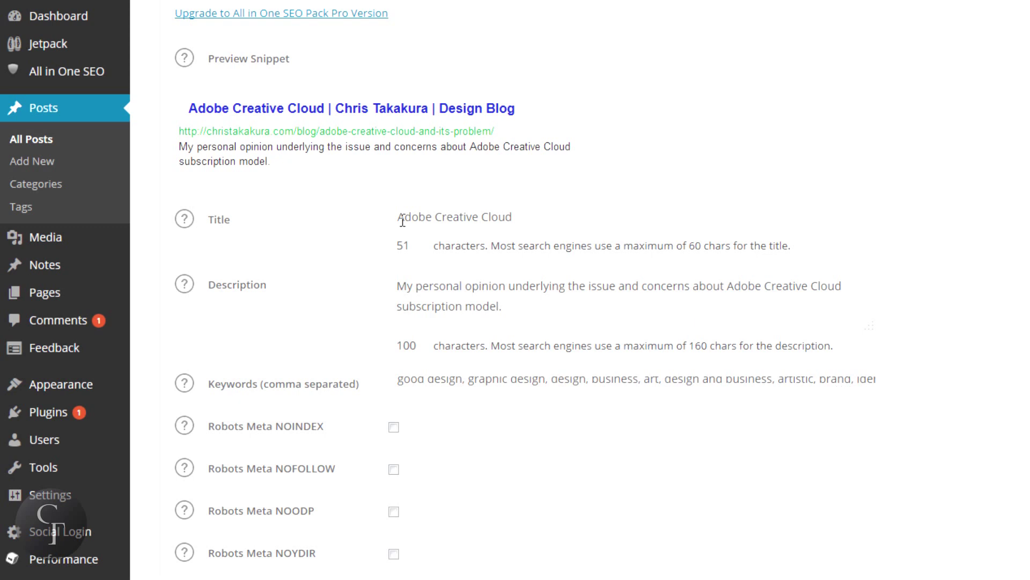
left_click(493, 289)
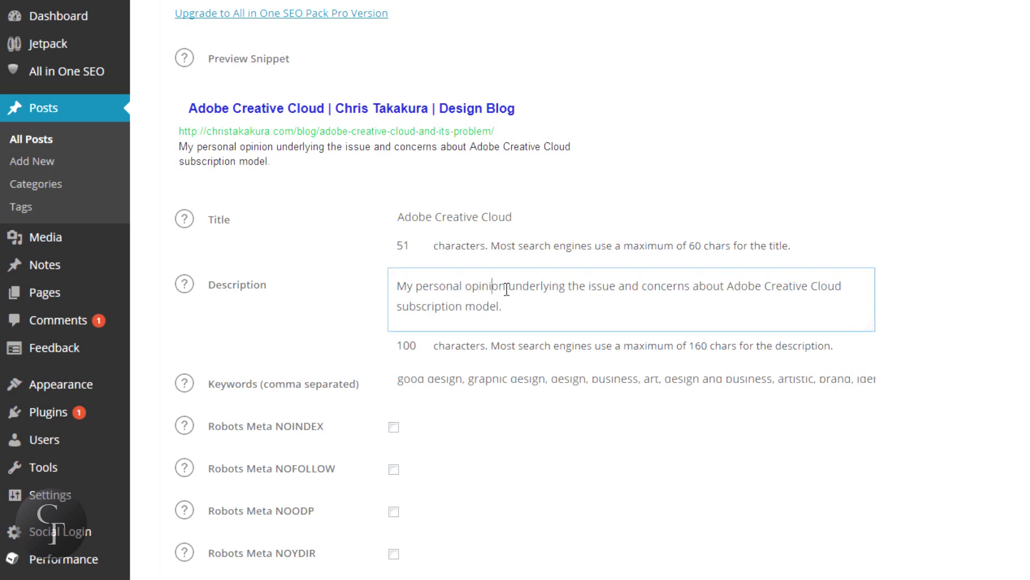
left_click(1016, 266)
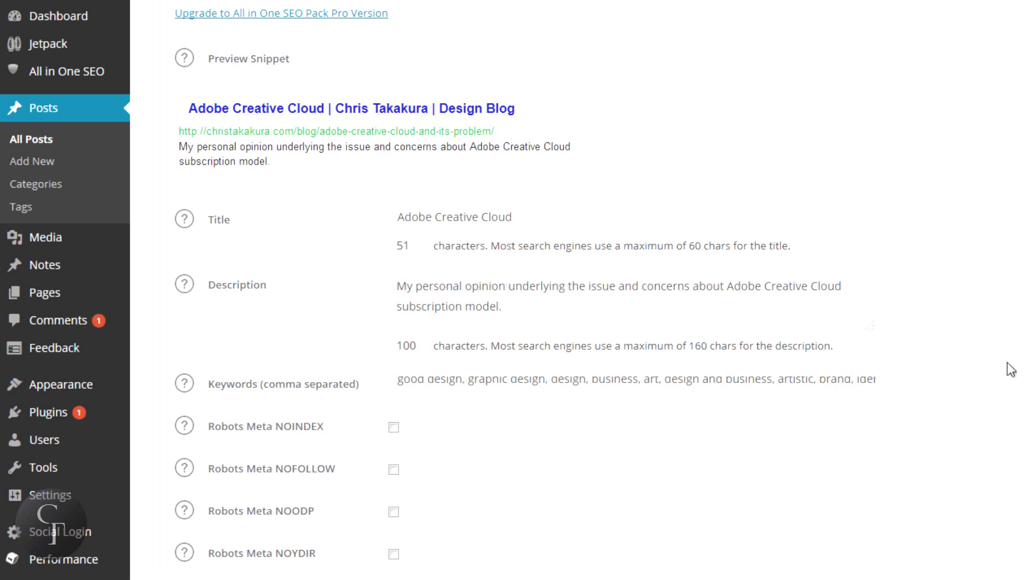
Update the post with its new SEO title, accepting publication despite the proofreader's suggestions
scroll(1016, 369, "up", 4)
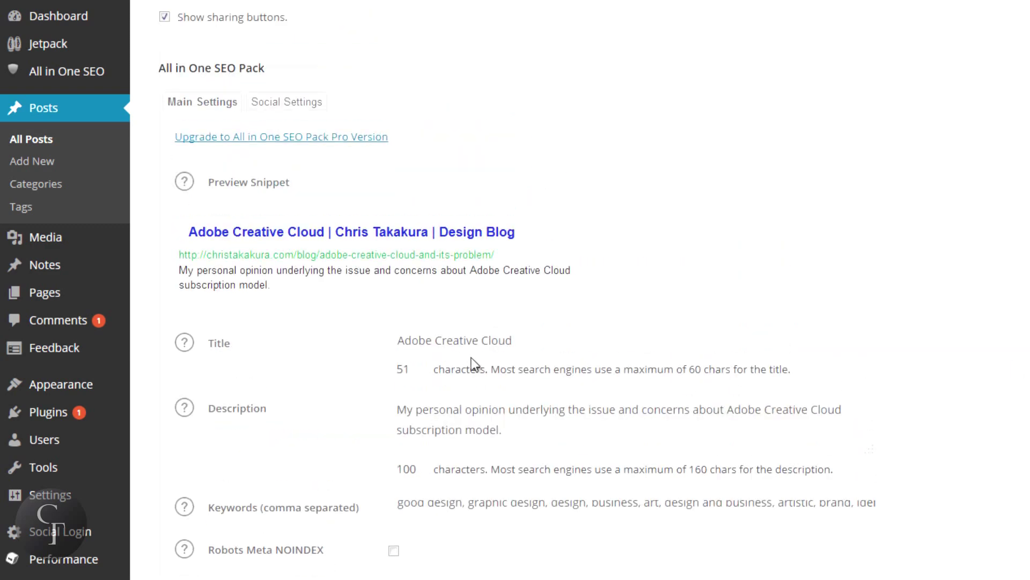
scroll(1016, 370, "up", 14)
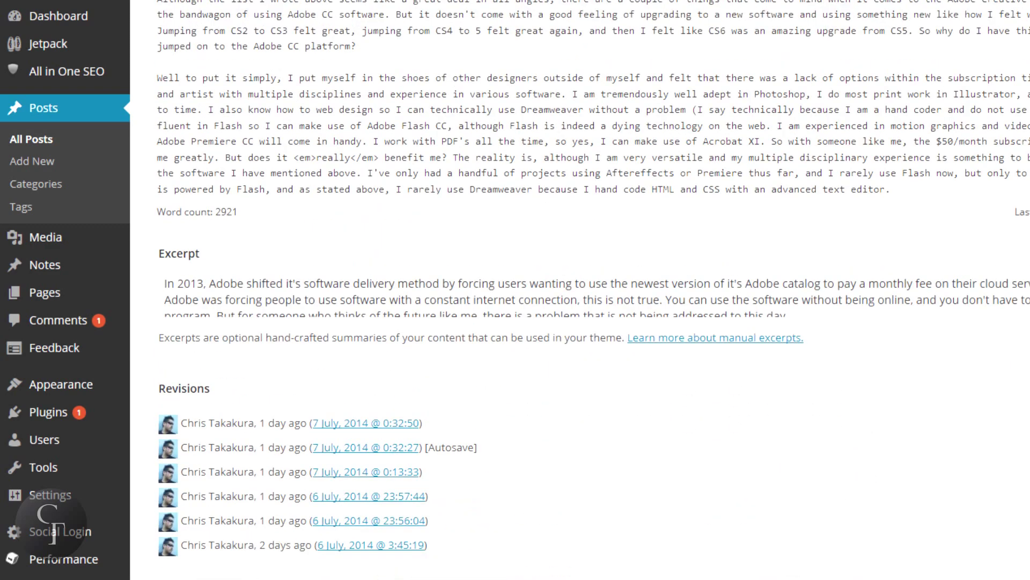
scroll(1016, 369, "up", 5)
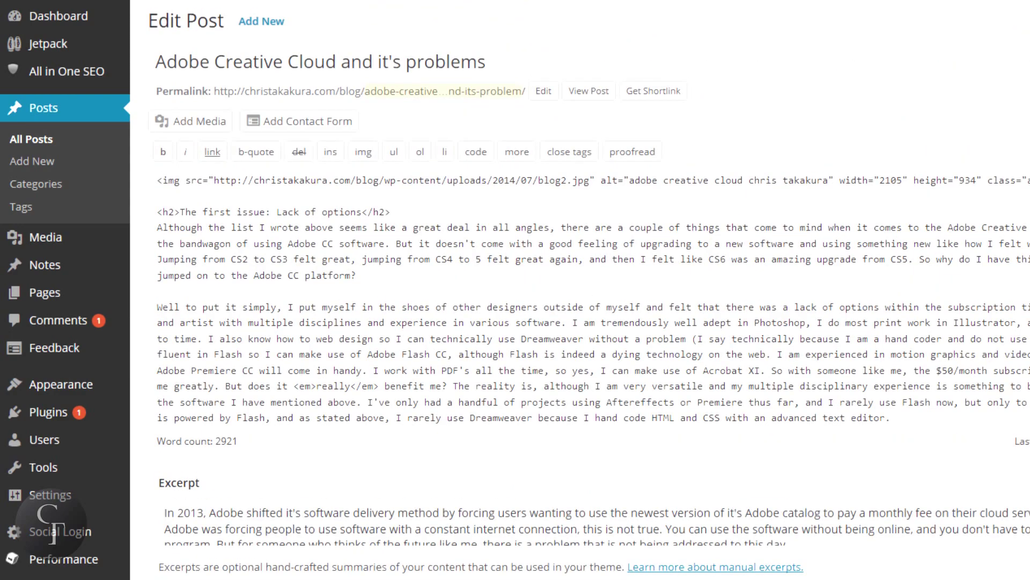
scroll(593, 290, "down", 3)
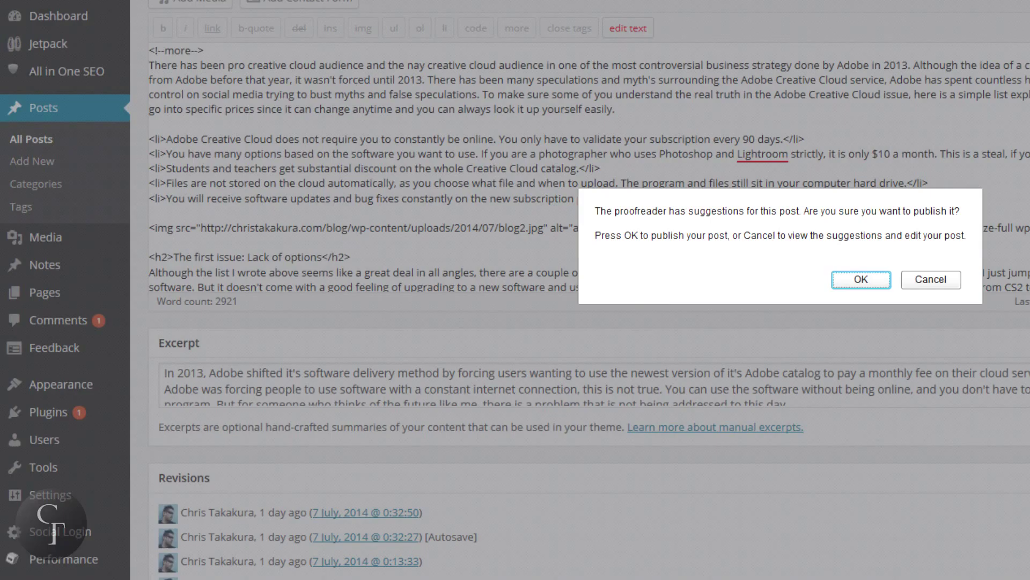
left_click(861, 279)
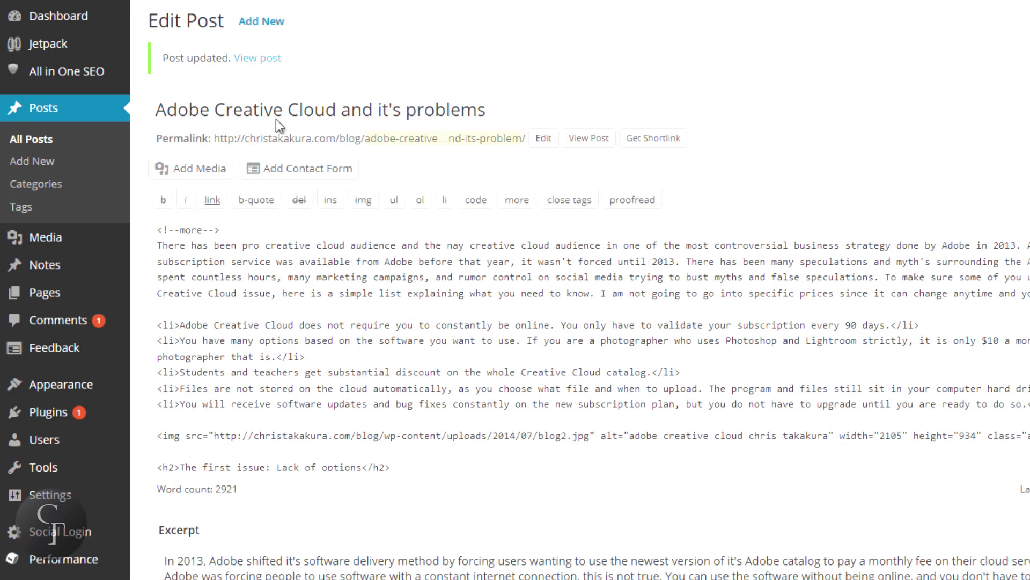
Go through the list of posts to the list of pages and open the "Dinner" page for editing
left_click(46, 143)
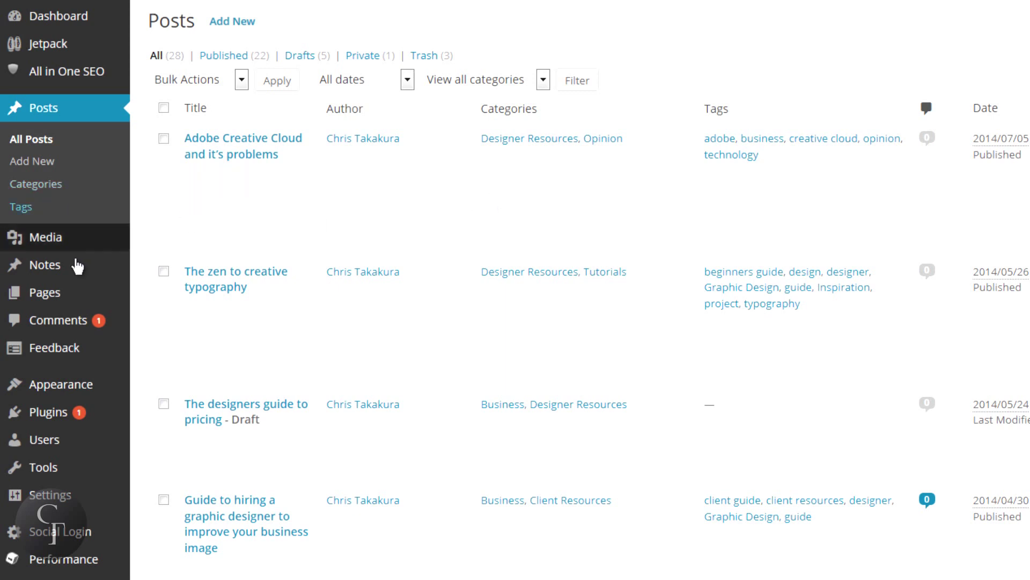
mouse_move(57, 305)
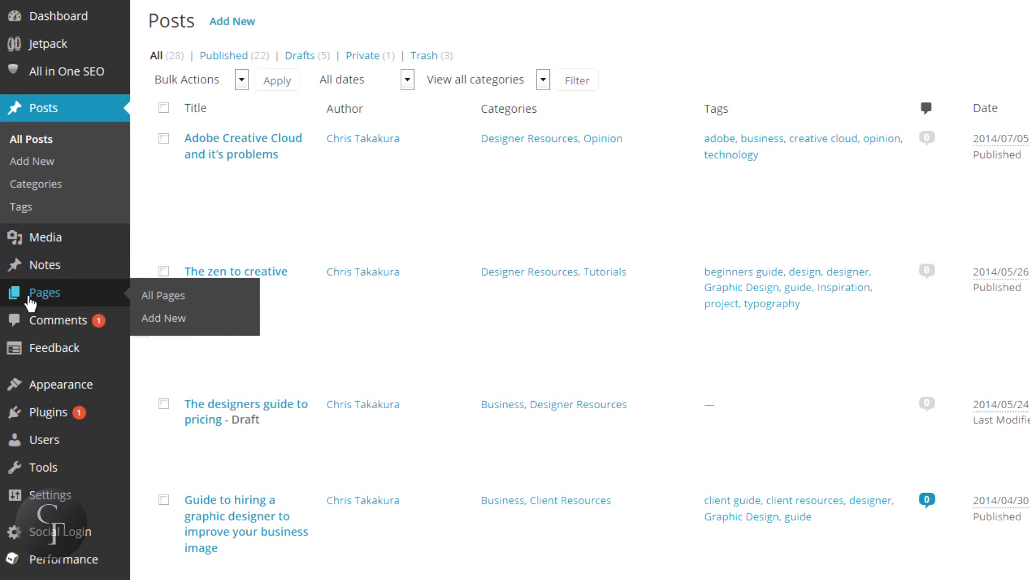
left_click(51, 293)
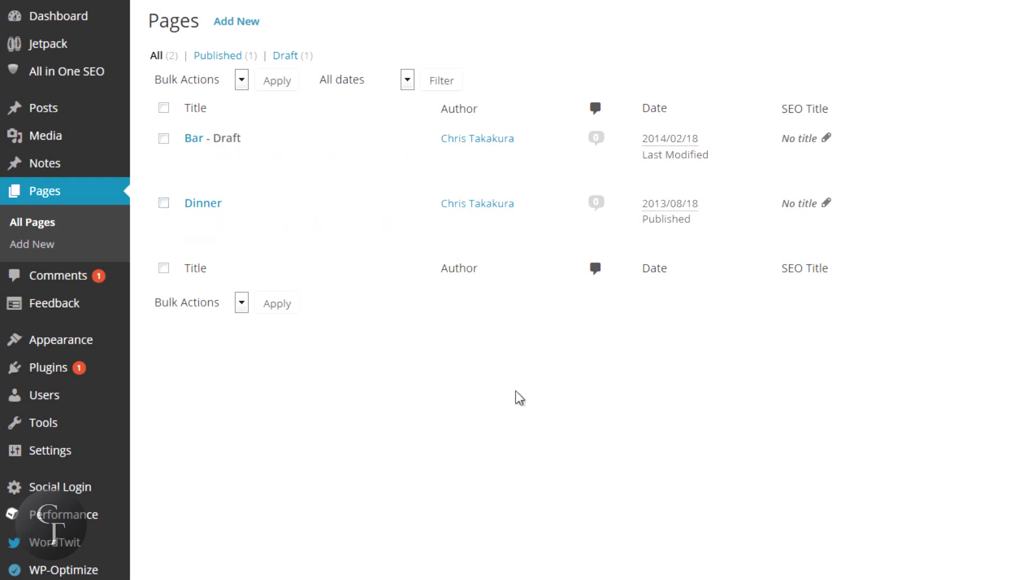
mouse_move(376, 175)
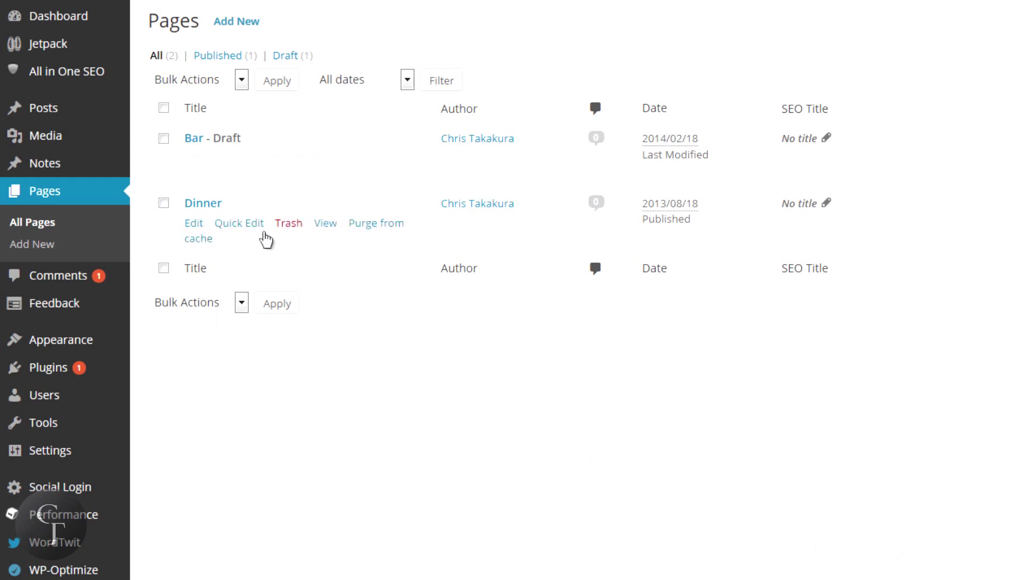
mouse_move(208, 190)
mouse_move(249, 229)
left_click(194, 223)
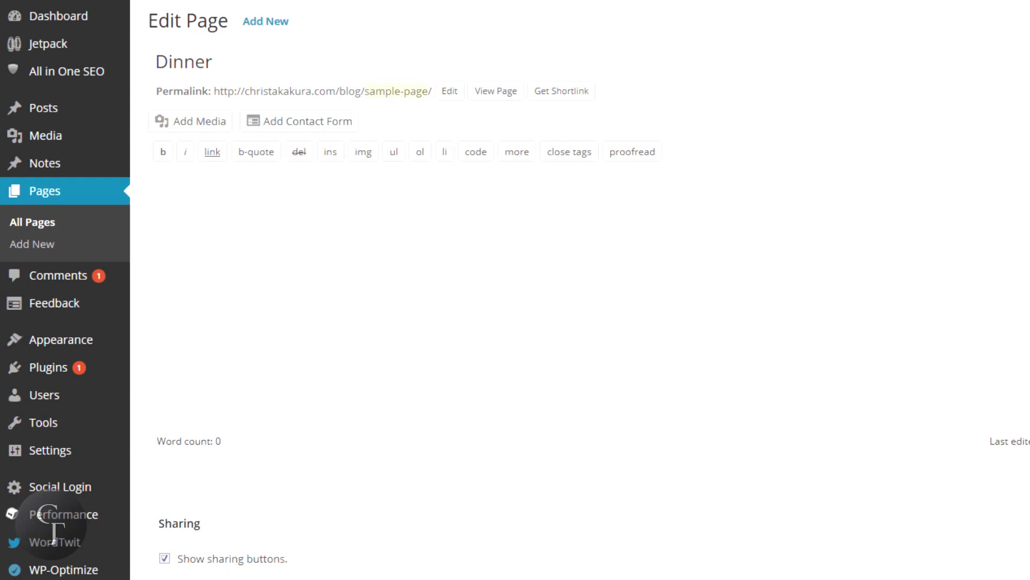
Look through the Dinner page's All in One SEO Pack main settings, including the preview snippet, title, description and keywords
scroll(580, 290, "down", 2)
scroll(579, 290, "down", 6)
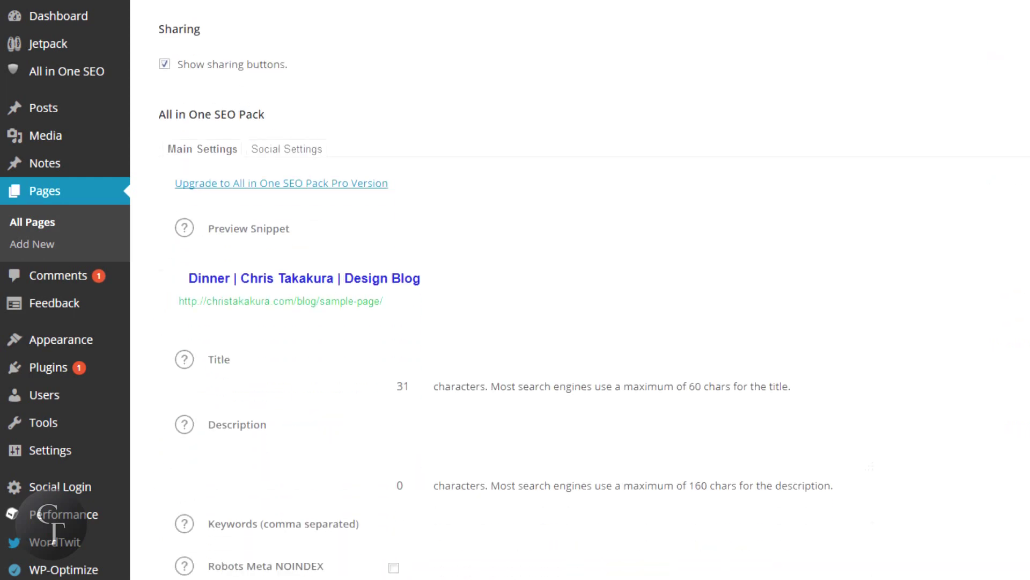
scroll(580, 289, "down", 2)
scroll(961, 231, "up", 2)
scroll(517, 177, "down", 2)
left_click(462, 234)
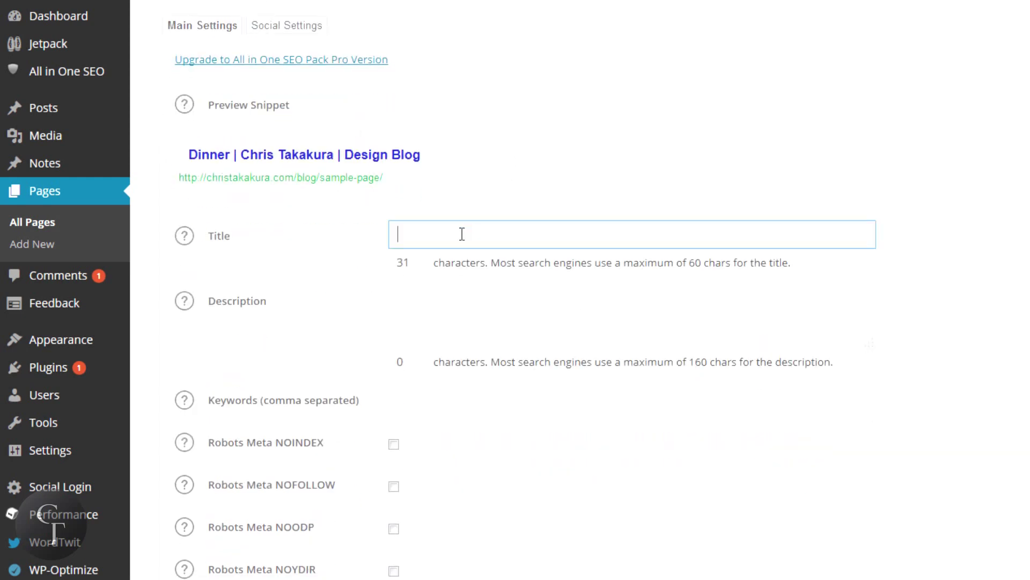
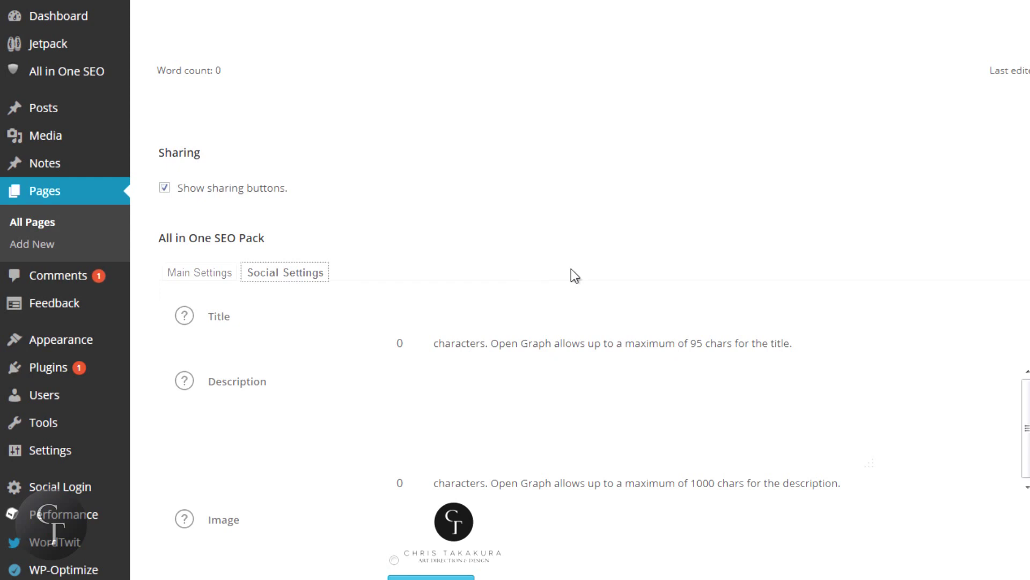
Examine the Title and Description fields in the page's All in One SEO Pack social settings, comparing them with the main settings
left_click(488, 304)
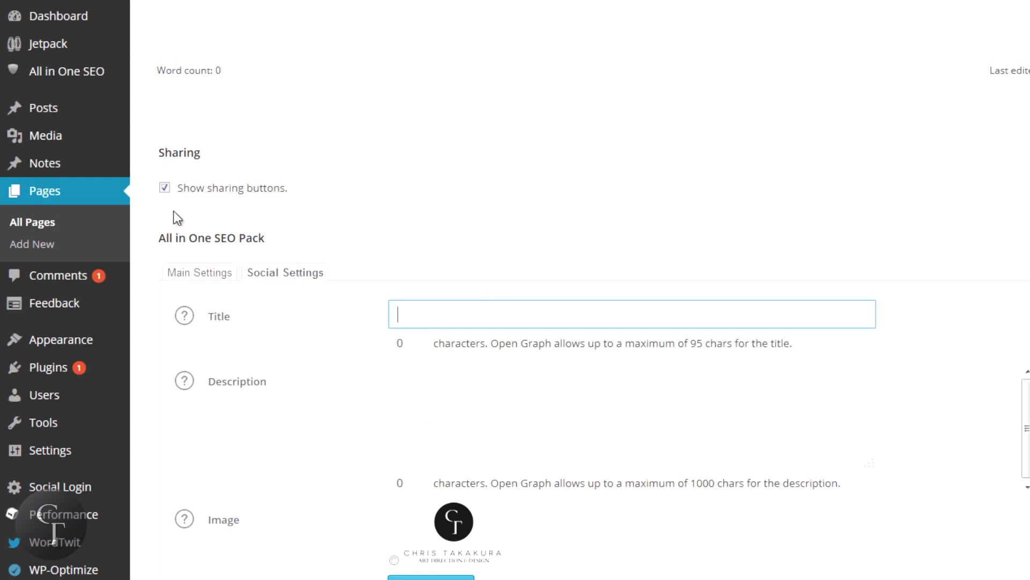
left_click(433, 306)
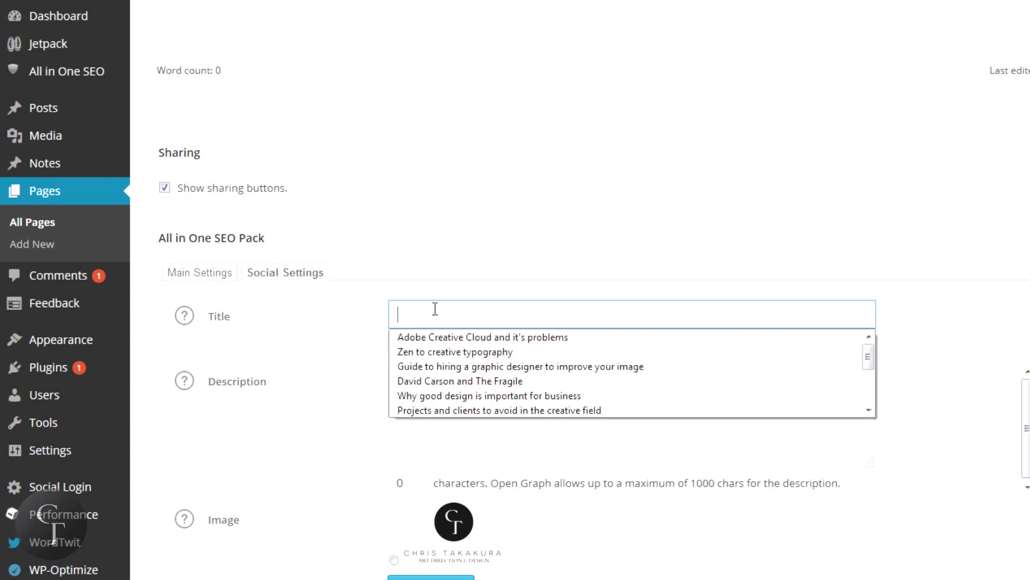
left_click(209, 275)
left_click(290, 279)
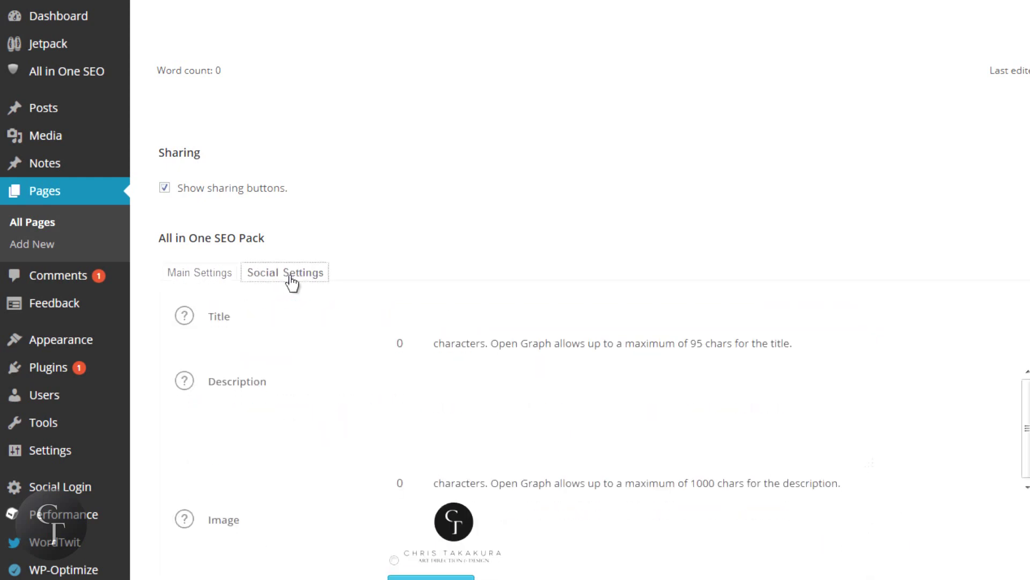
left_click(444, 304)
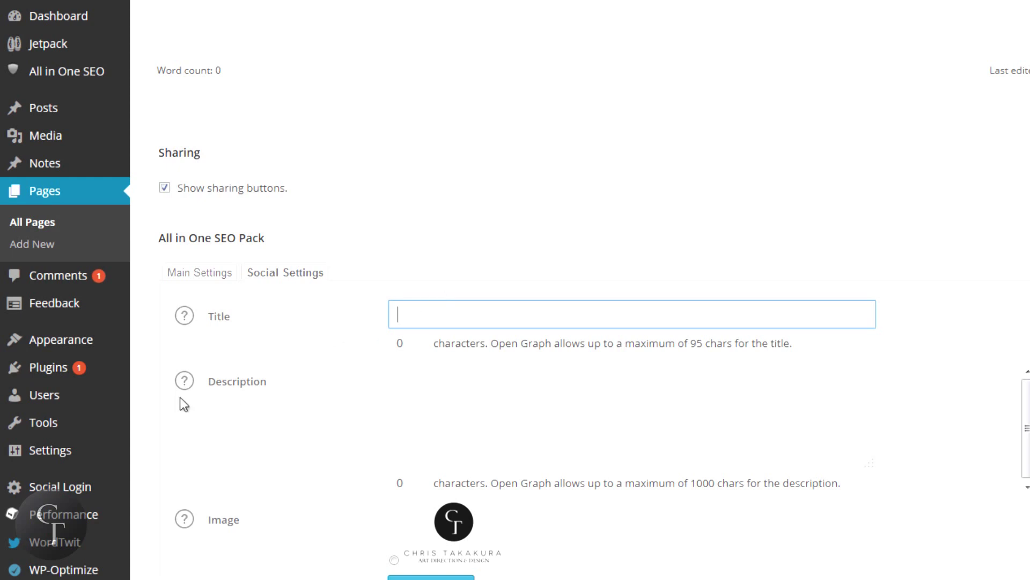
left_click(521, 396)
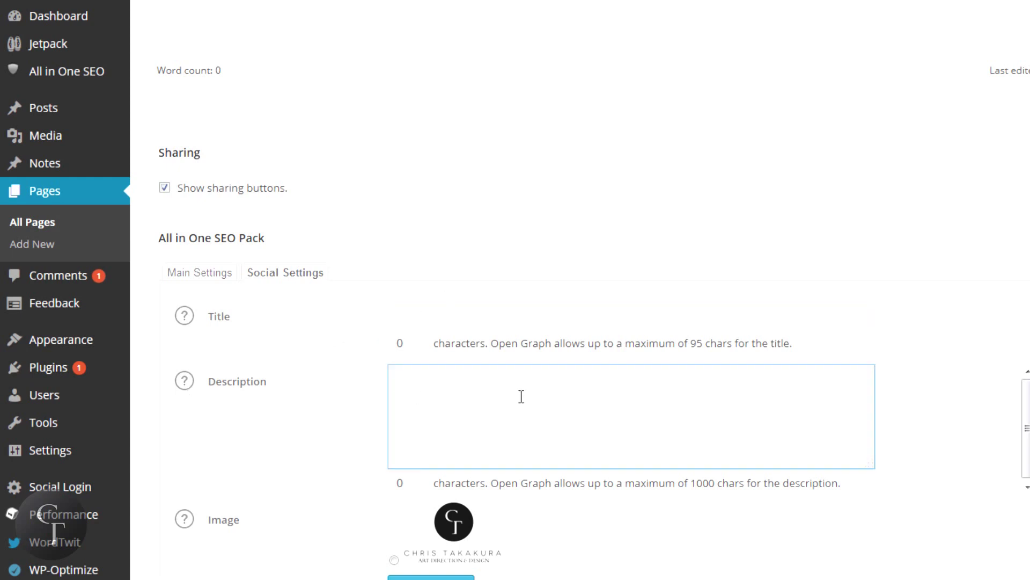
Select the existing site logo as the Dinner page's image in the social settings
scroll(652, 540, "down", 3)
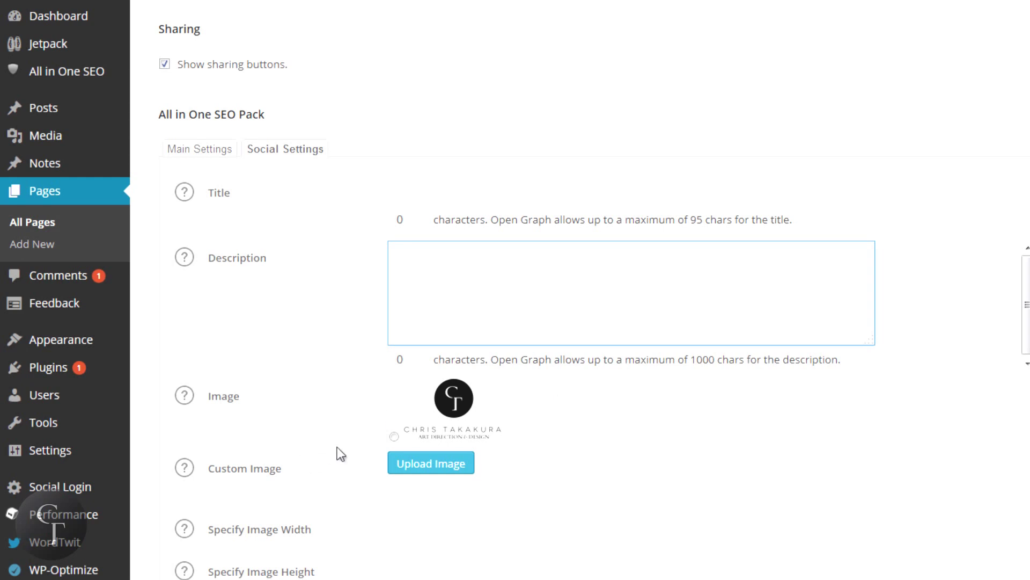
left_click(395, 437)
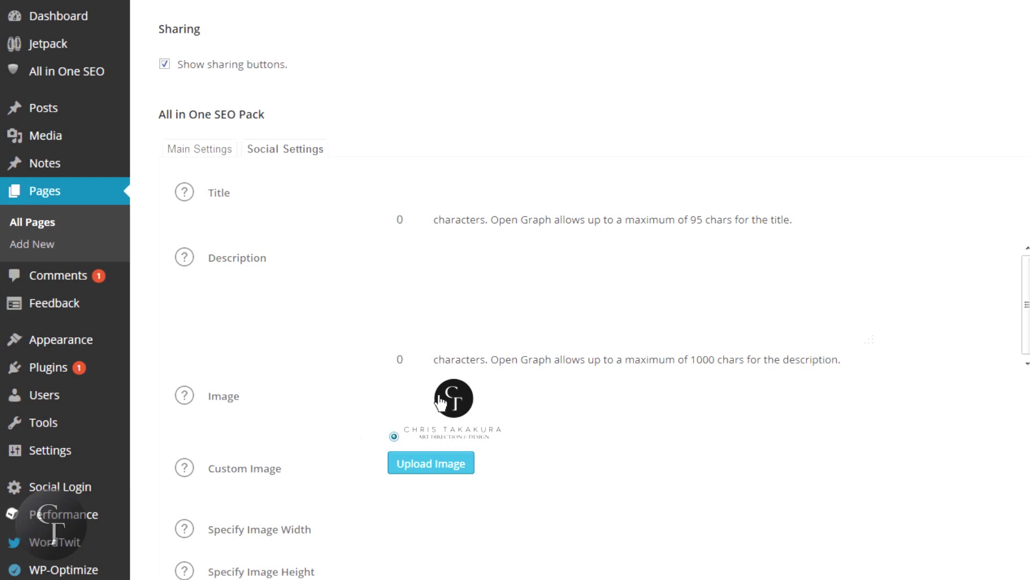
left_click(456, 493)
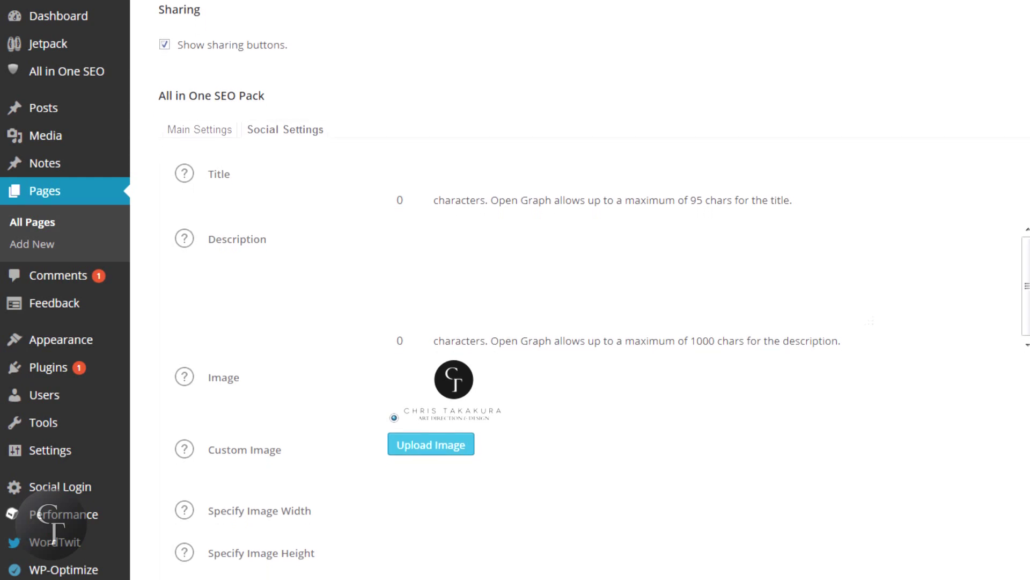
scroll(590, 295, "up", 9)
scroll(580, 290, "down", 2)
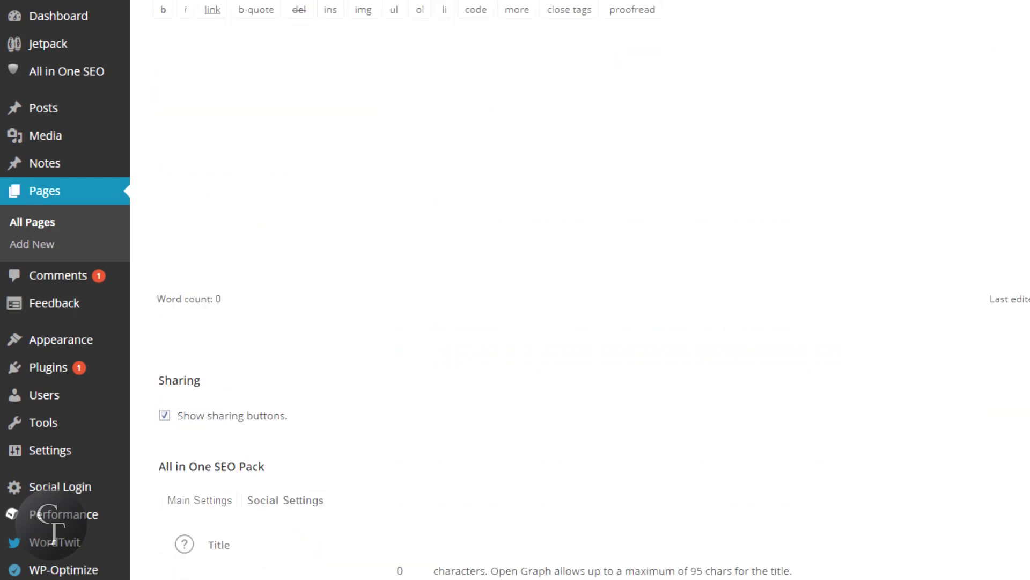
scroll(579, 290, "up", 2)
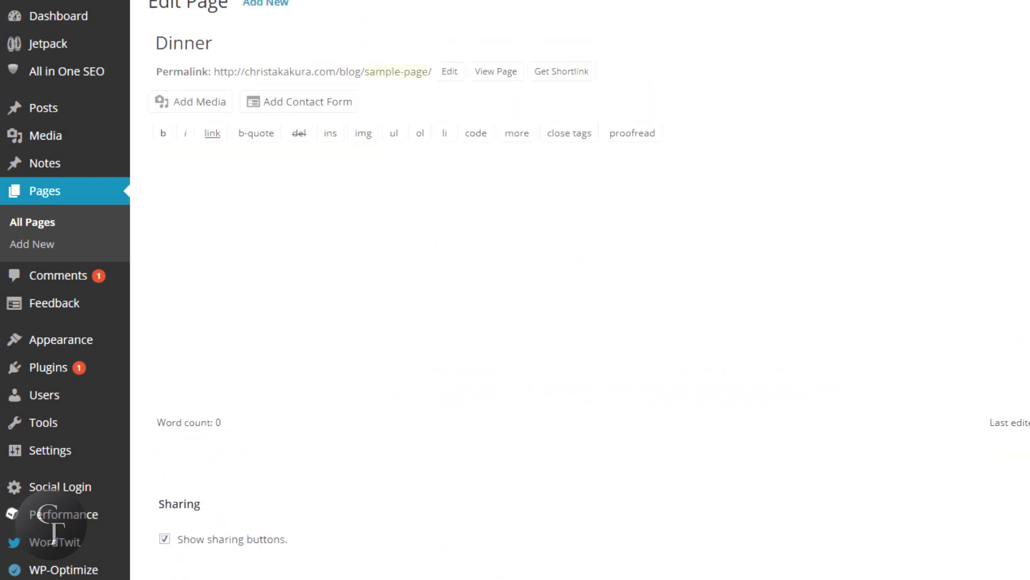
scroll(591, 290, "up", 1)
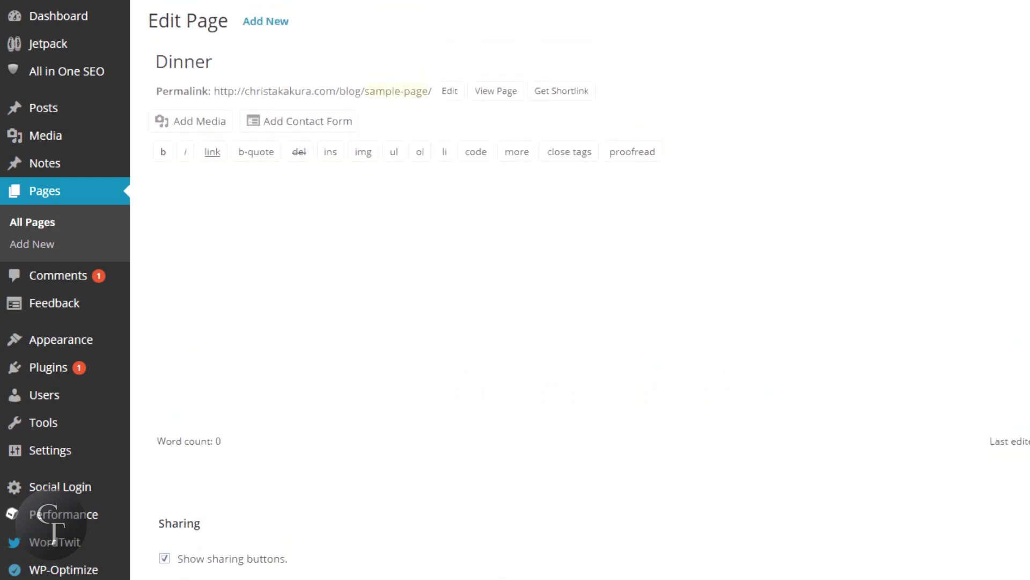
Try "Gallery" as the Dinner page's social title, clear it again and move on to the Description field
scroll(589, 283, "down", 4)
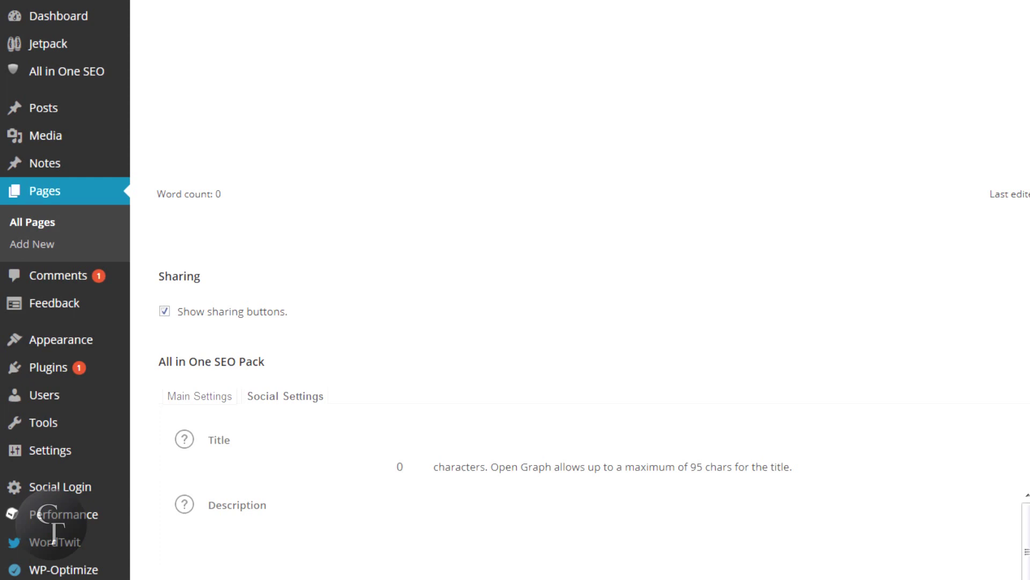
left_click(496, 436)
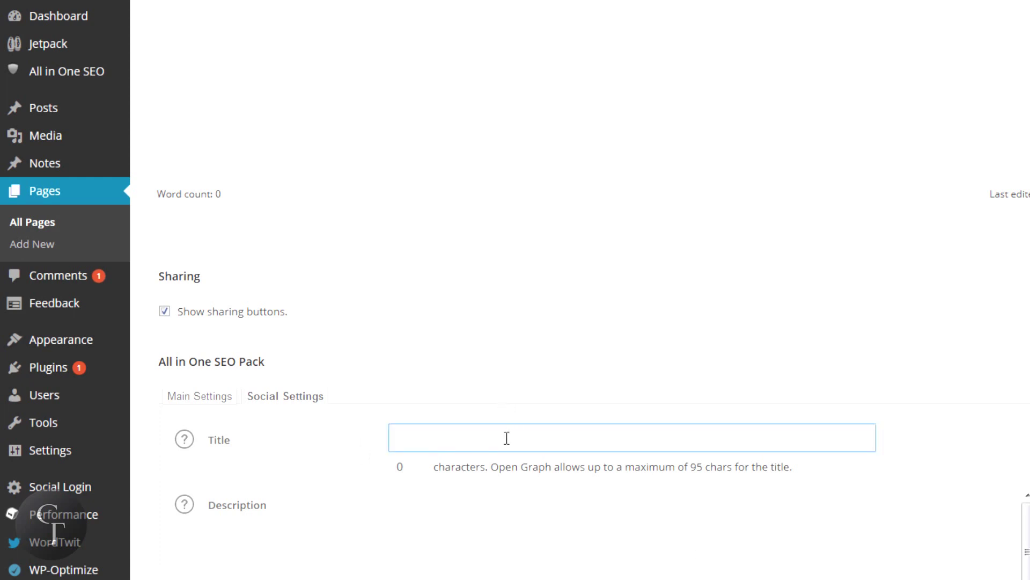
type("Gallery")
key("ctrl+a")
key("BackSpace")
type("Gallery")
key("ctrl+a")
key("BackSpace")
left_click(512, 517)
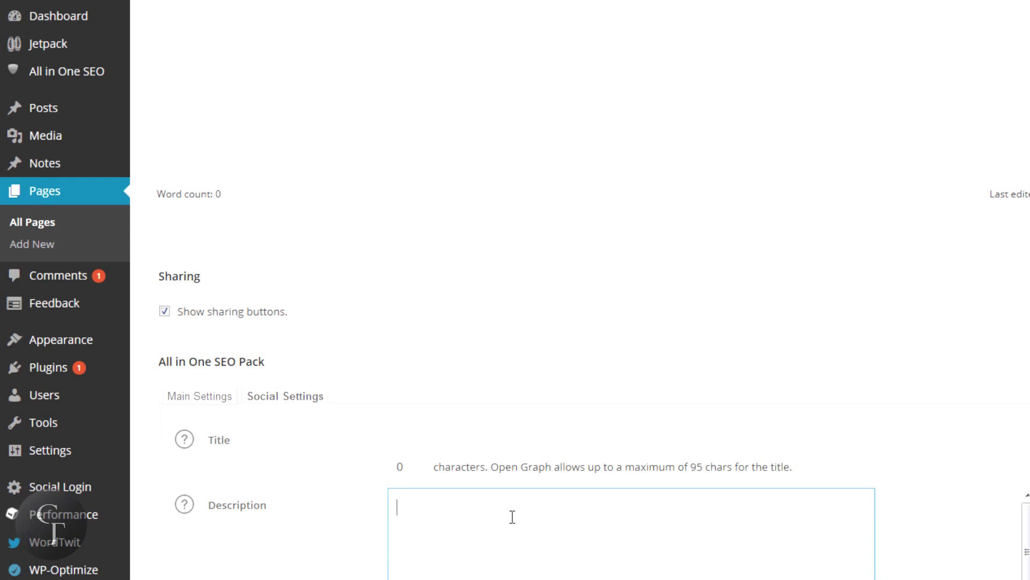
Return to the Dinner page's main SEO settings, review the preview snippet, and open the list of blog posts
left_click(200, 396)
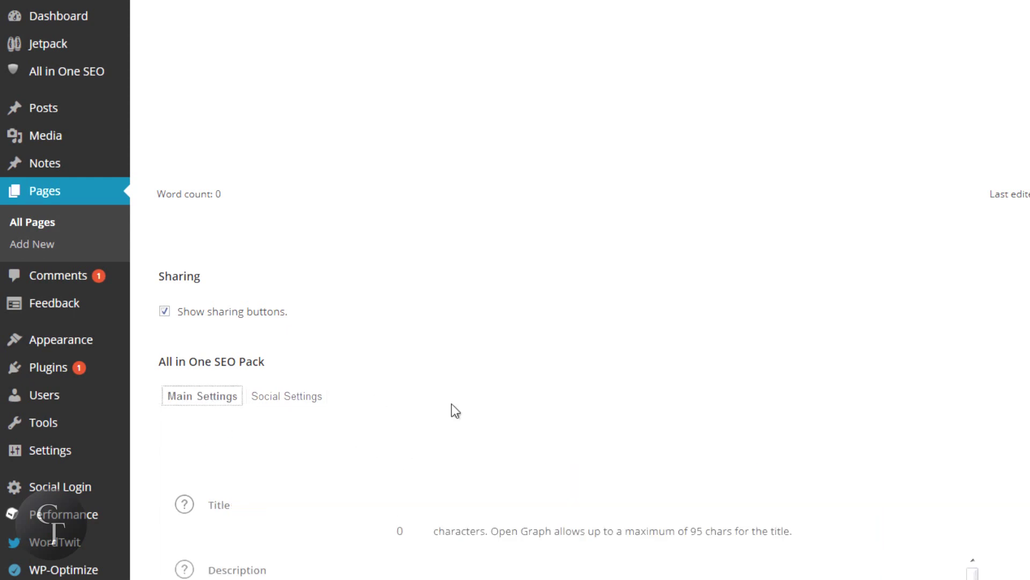
scroll(574, 428, "down", 2)
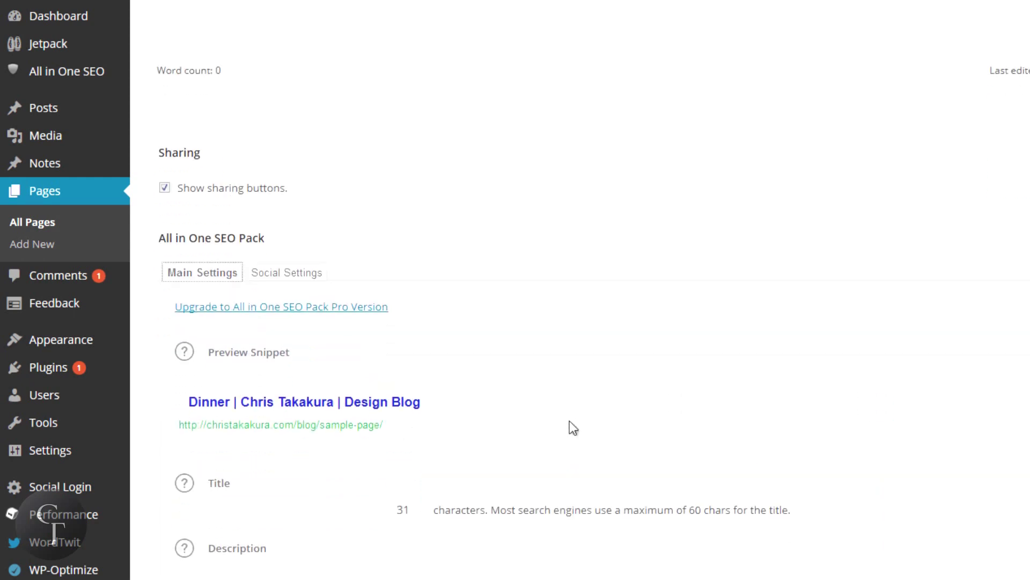
scroll(579, 322, "up", 3)
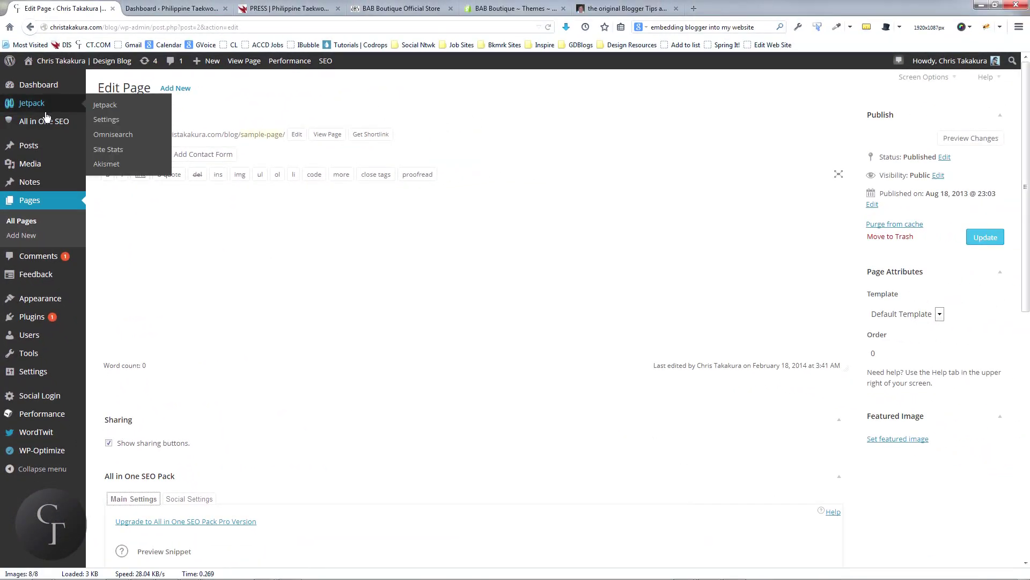
mouse_move(47, 122)
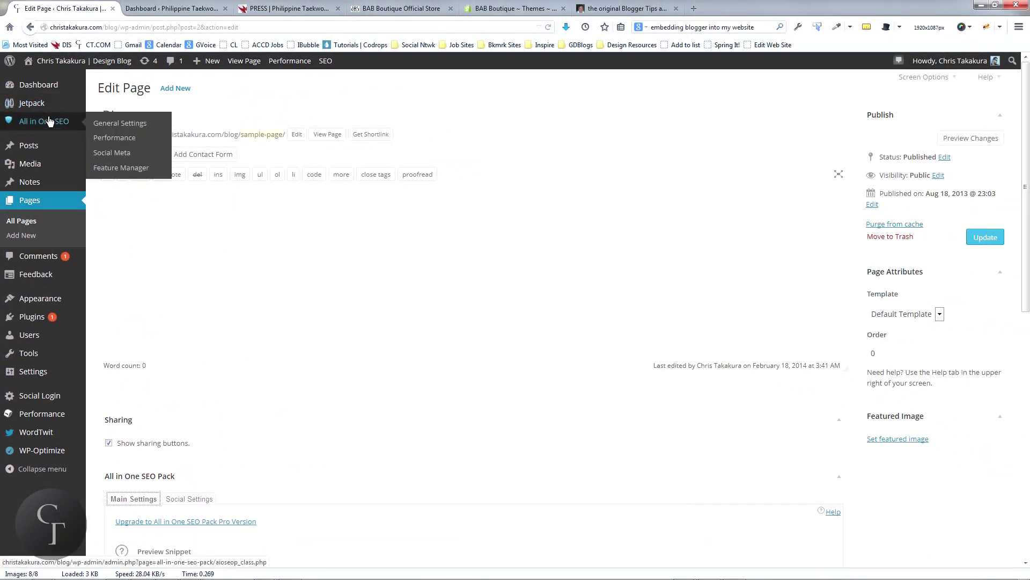
left_click(31, 146)
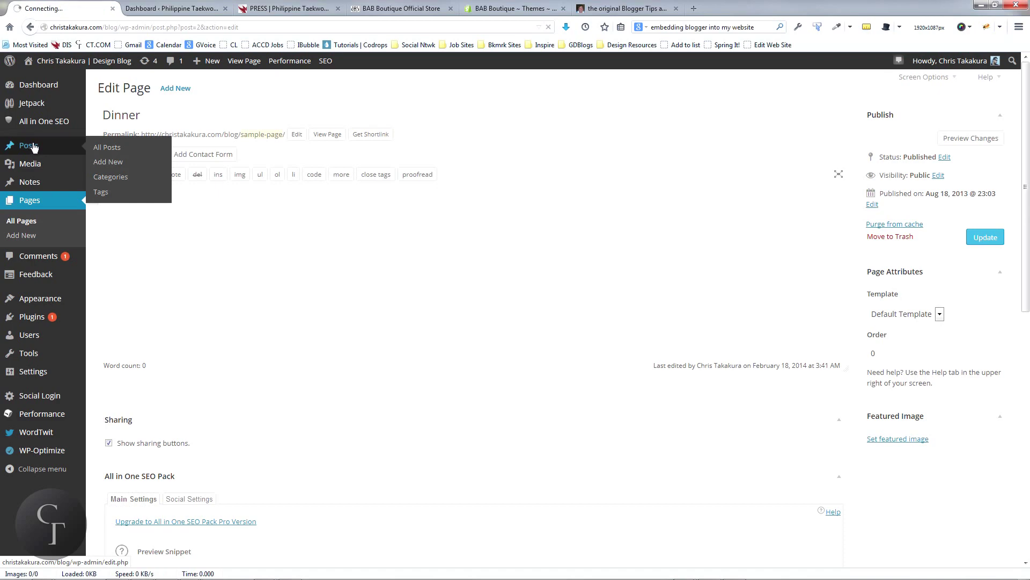